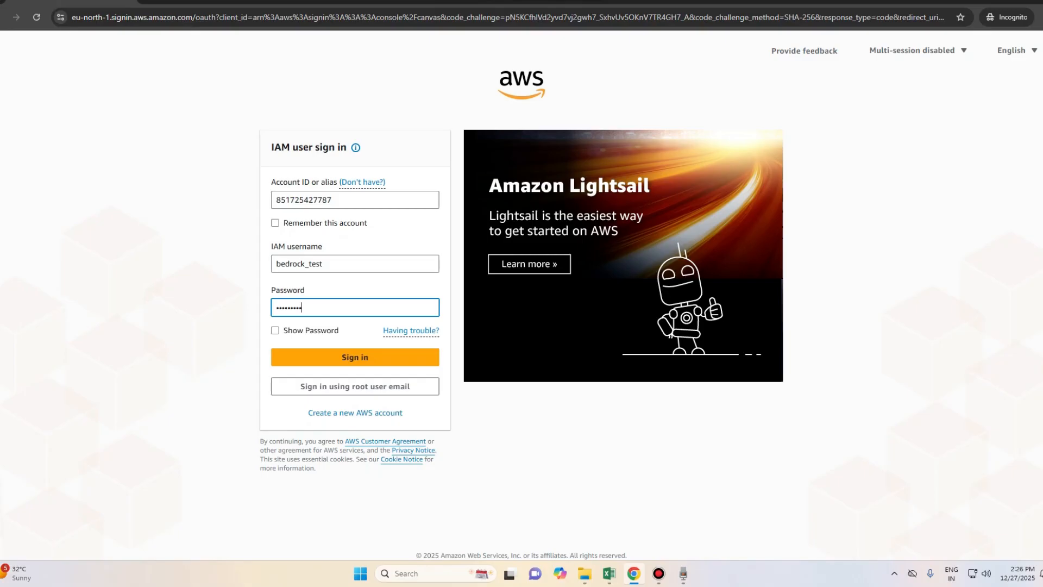
# Step: Submit the IAM user sign-in form and wait for Console home in us-east-1
pyautogui.press('Return')
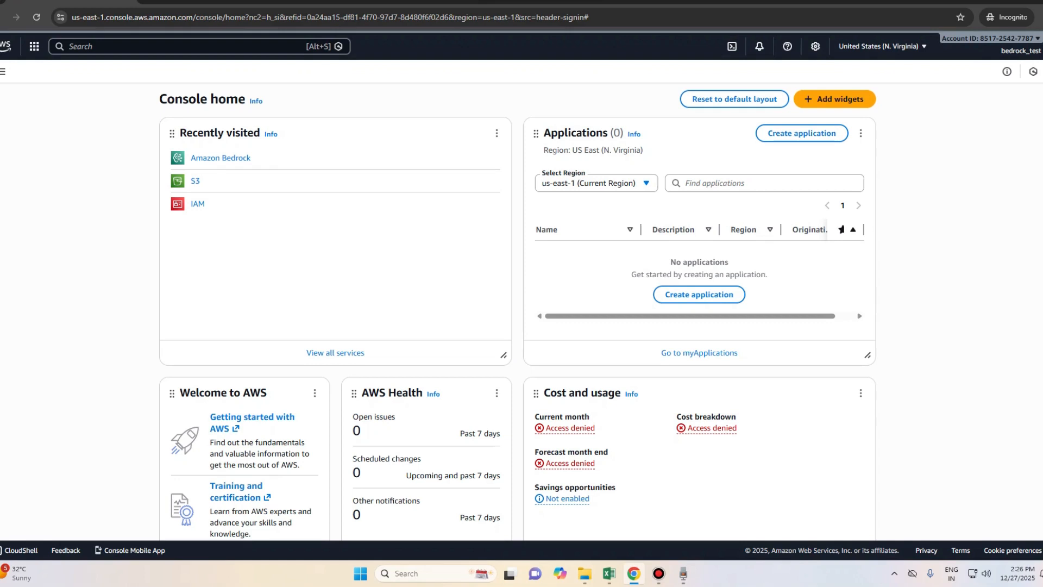
# Step: Search the console for 'bedrock' and open the Amazon Bedrock overview
pyautogui.hotkey('alt', 's')
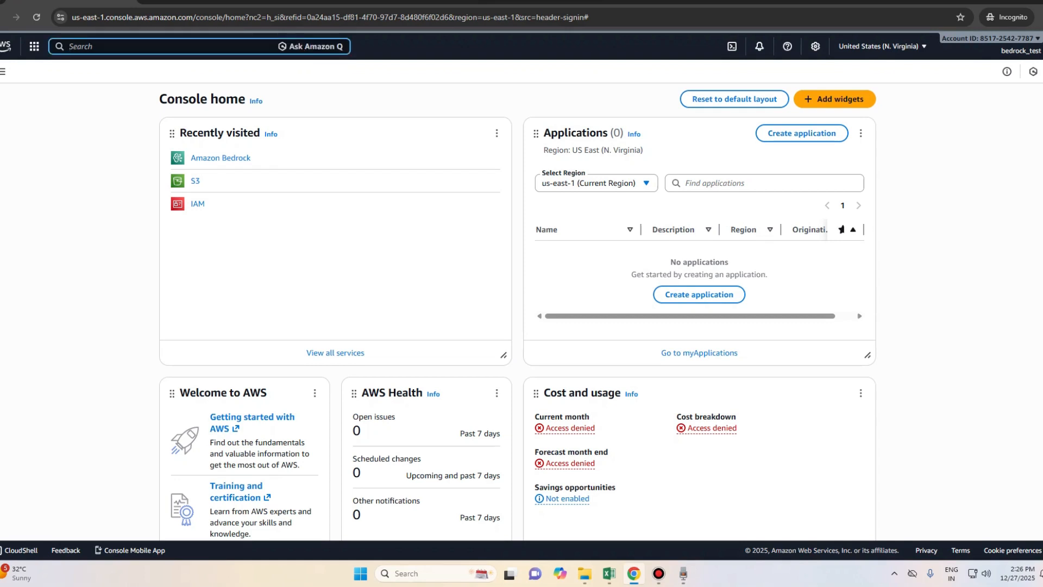
pyautogui.write('bedrock')
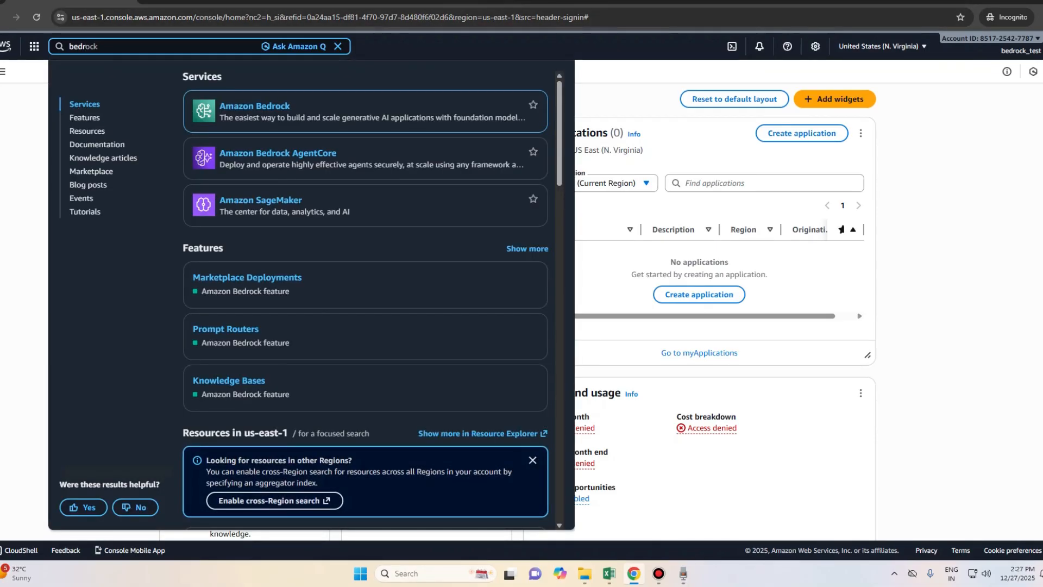
pyautogui.click(254, 106)
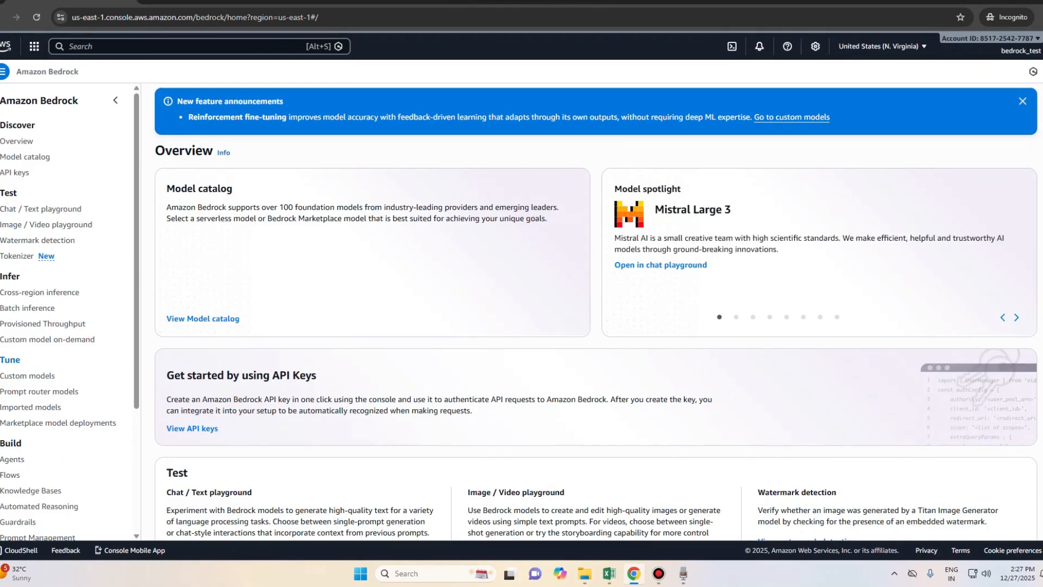
# Step: Go to Knowledge Bases under Build in the Bedrock sidebar to list knowledge-base-test
pyautogui.moveTo(22, 443); pyautogui.dragTo(0, 443)
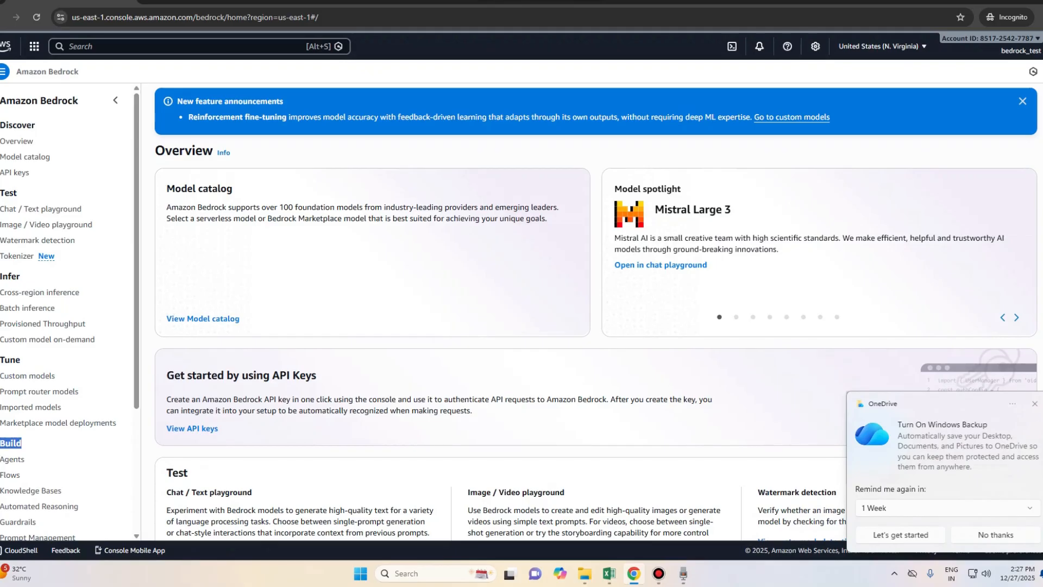
pyautogui.scroll(-1, 65, 310)
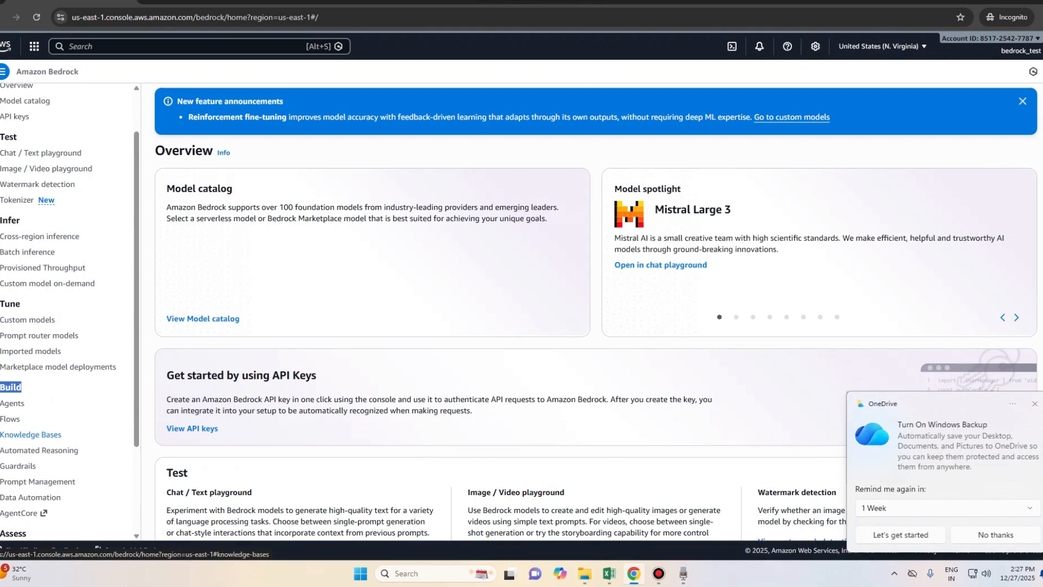
pyautogui.click(31, 434)
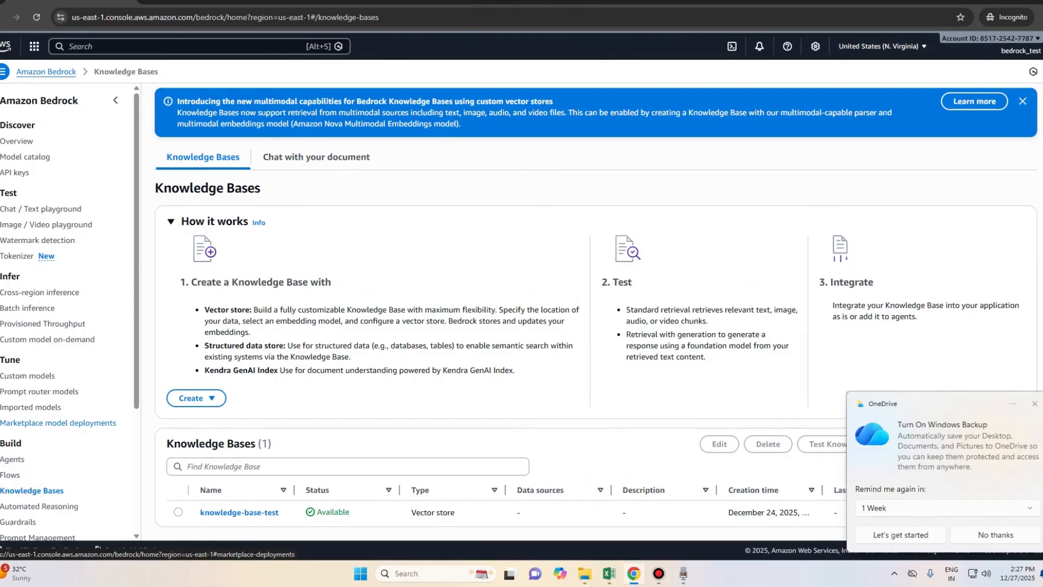
# Step: Expand the orange Create dropdown on the Knowledge Bases list and review its options
pyautogui.scroll(-1, 595, 305)
pyautogui.click(990, 426)
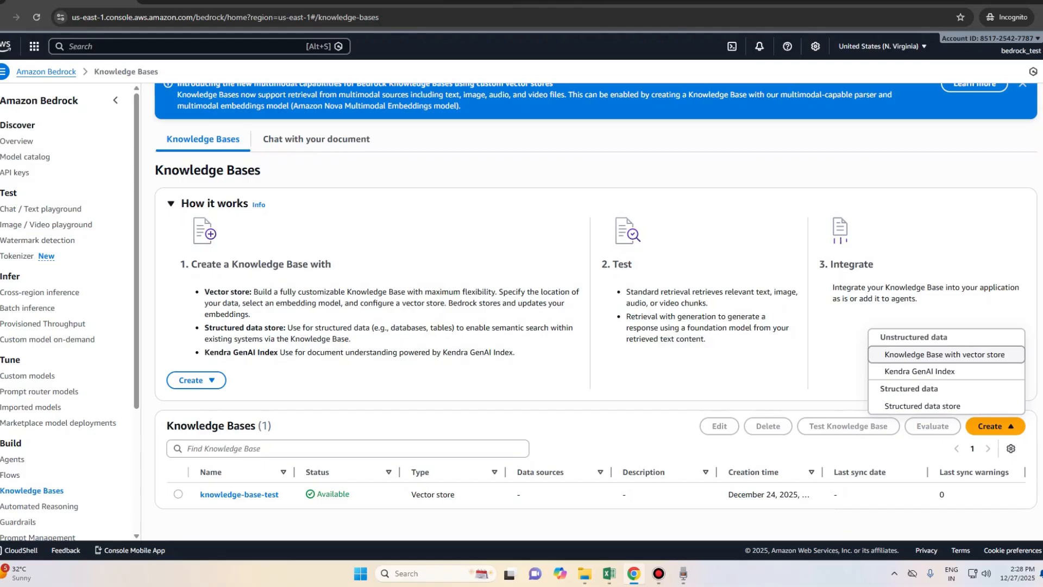
pyautogui.press('Down')
pyautogui.press('Down')
# Step: Start a Knowledge Base with vector store and change its name to 'knowledge-base-test'
pyautogui.click(945, 354)
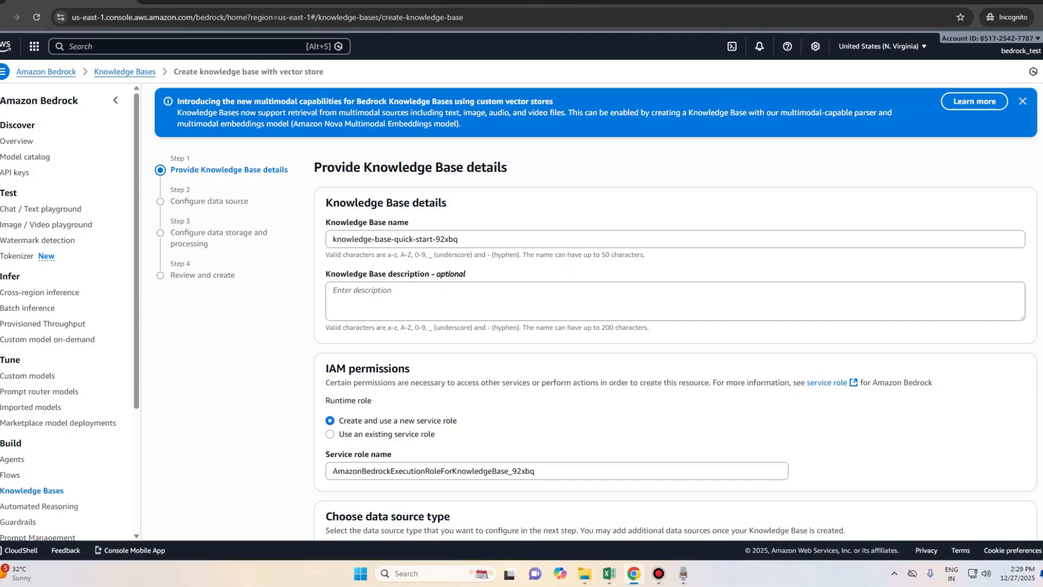
pyautogui.moveTo(170, 158); pyautogui.dragTo(190, 158)
pyautogui.moveTo(448, 203); pyautogui.dragTo(325, 203)
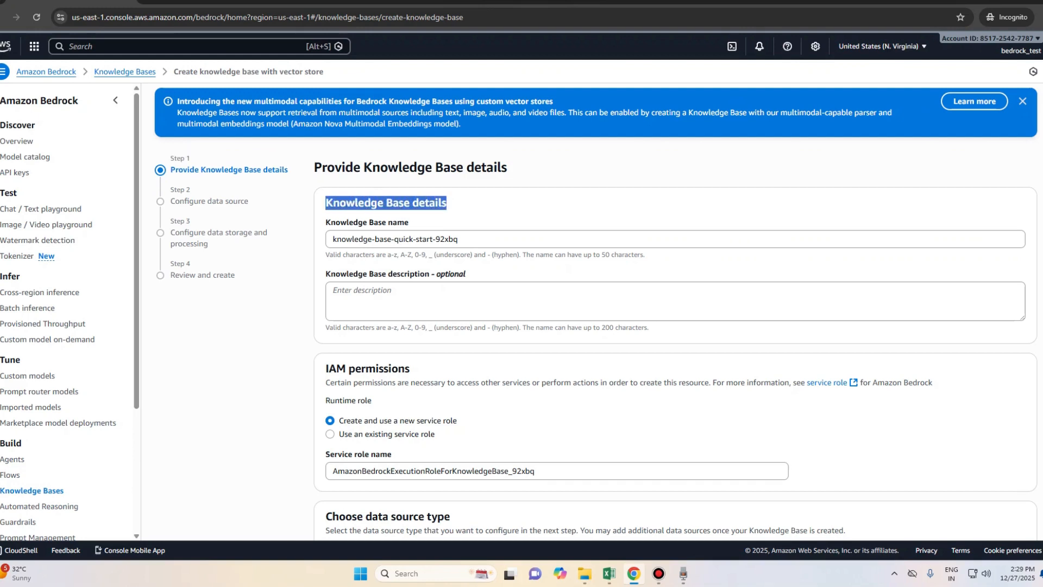
pyautogui.moveTo(460, 239); pyautogui.dragTo(333, 239)
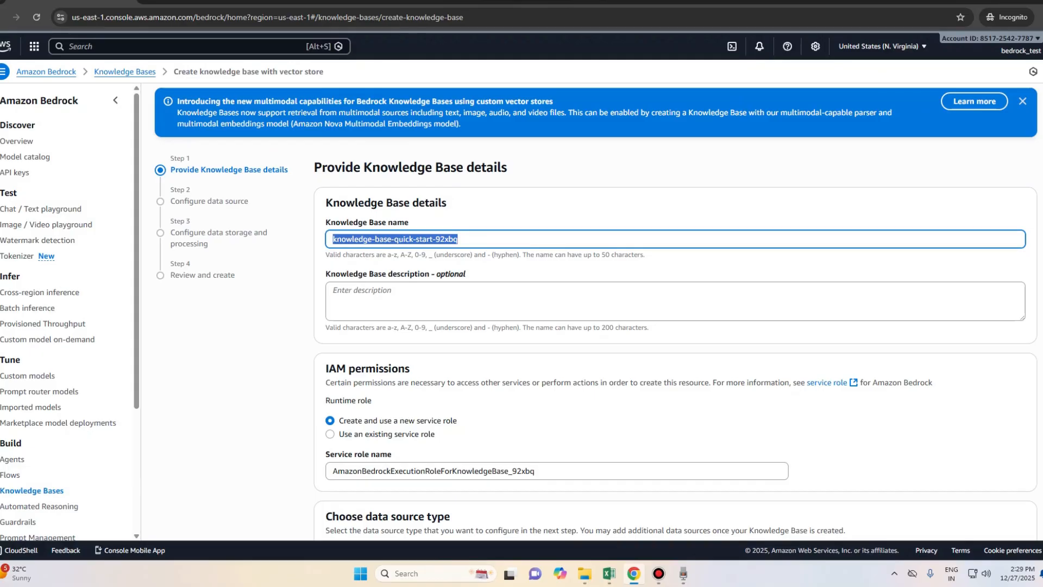
pyautogui.click(362, 290)
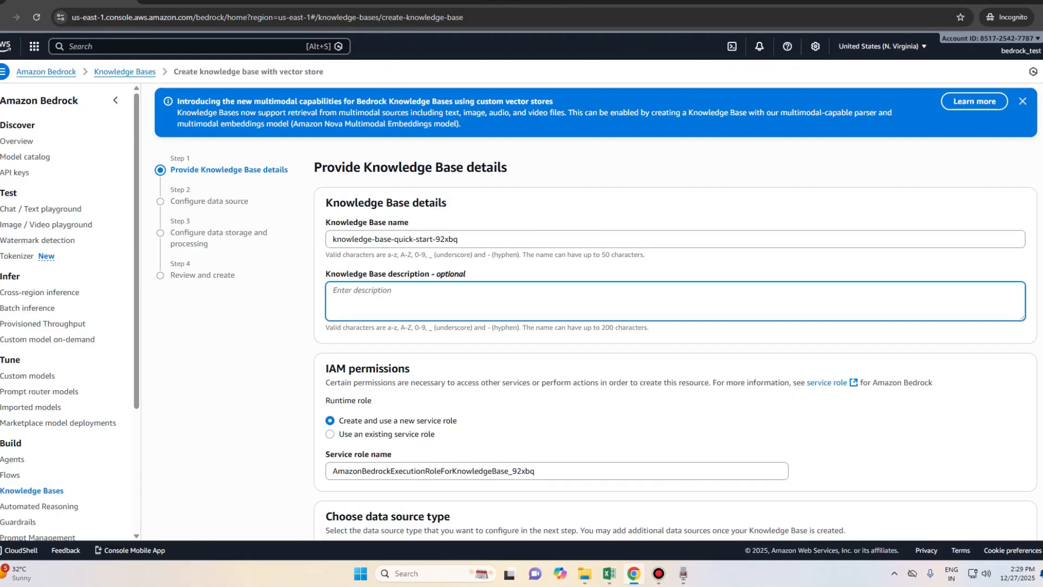
pyautogui.moveTo(462, 239); pyautogui.dragTo(330, 239)
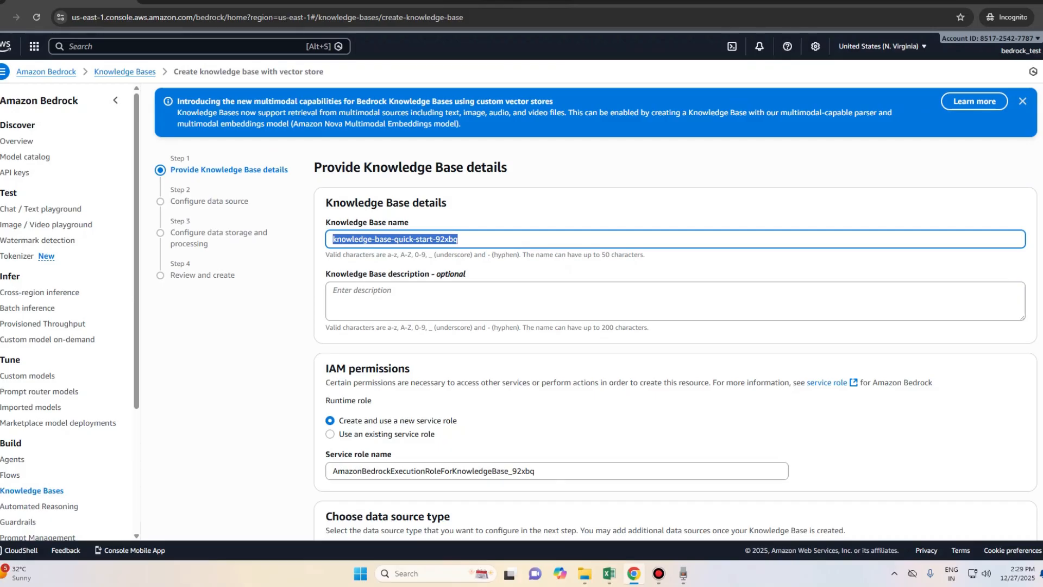
pyautogui.moveTo(462, 239); pyautogui.dragTo(395, 239)
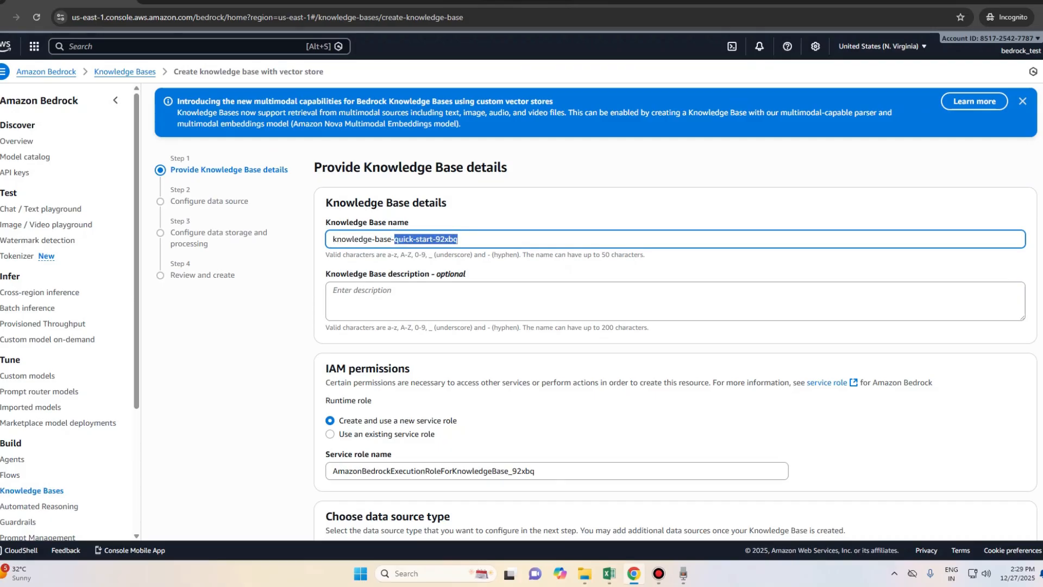
pyautogui.write('test')
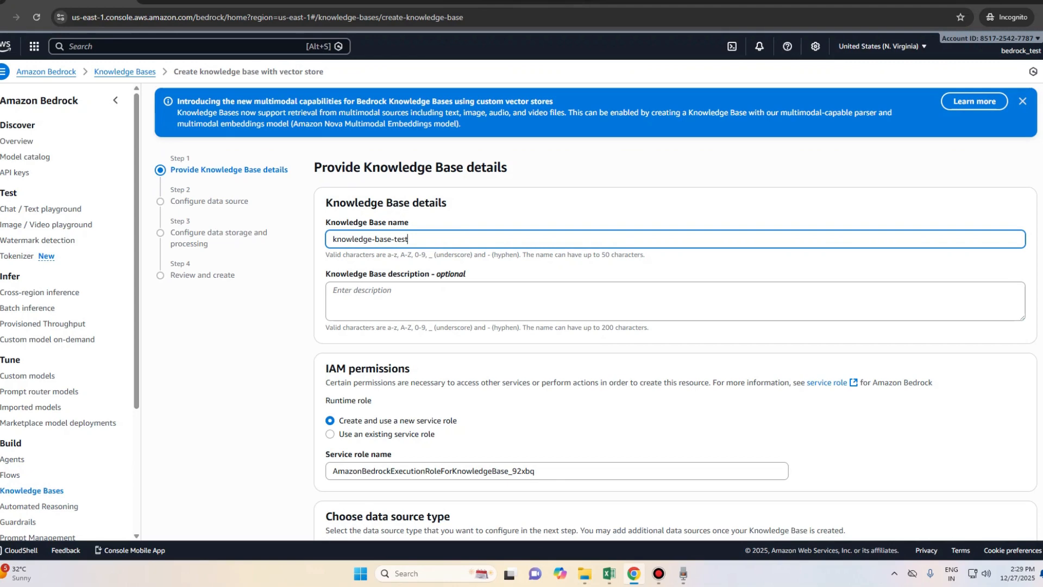
pyautogui.scroll(-2, 595, 313)
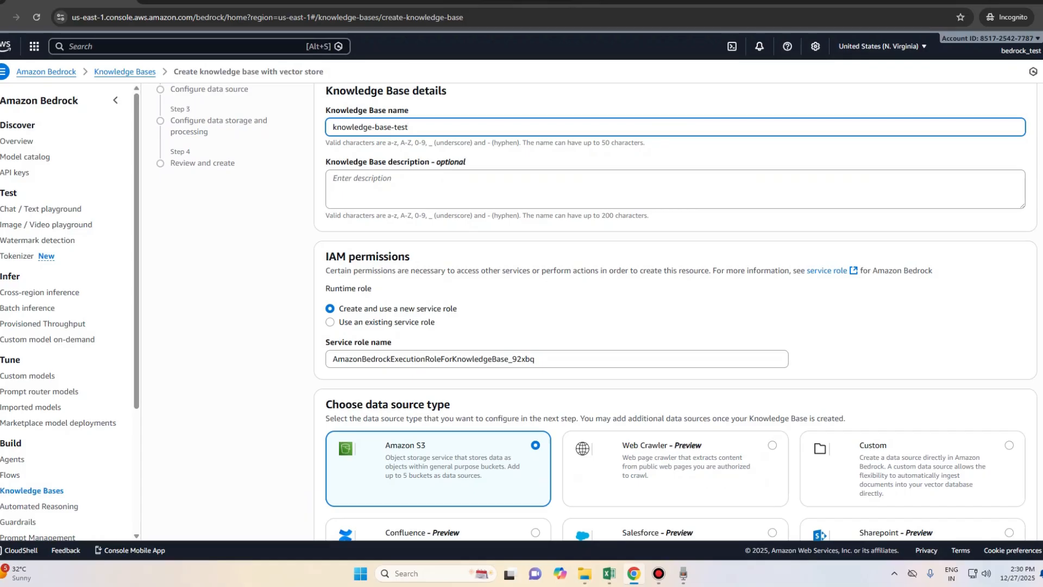
# Step: Use the existing service role AmazonBedrockExecutionRoleForKnowledgeBase_3jf3h
pyautogui.click(330, 322)
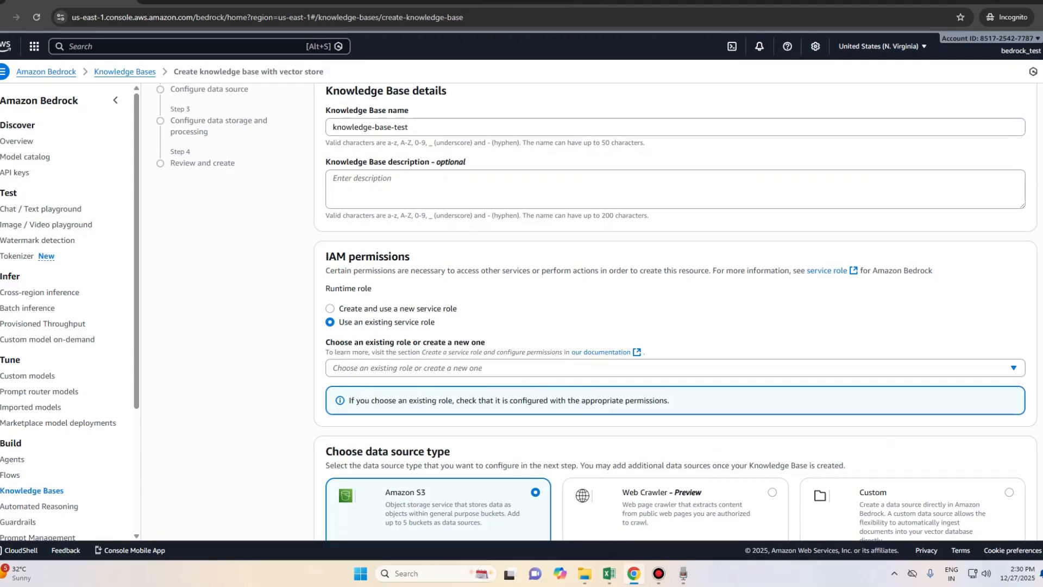
pyautogui.click(676, 368)
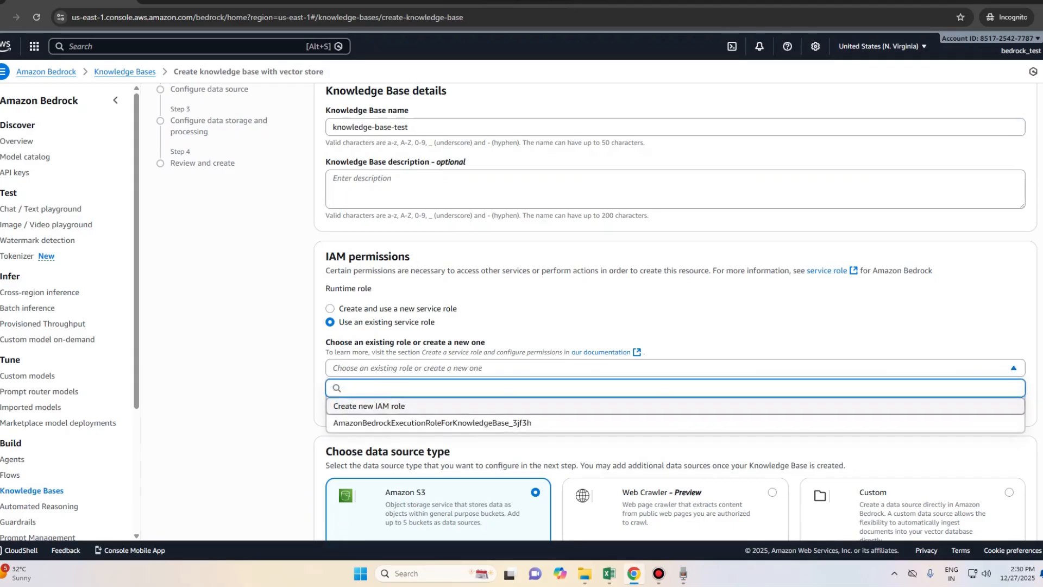
pyautogui.click(432, 422)
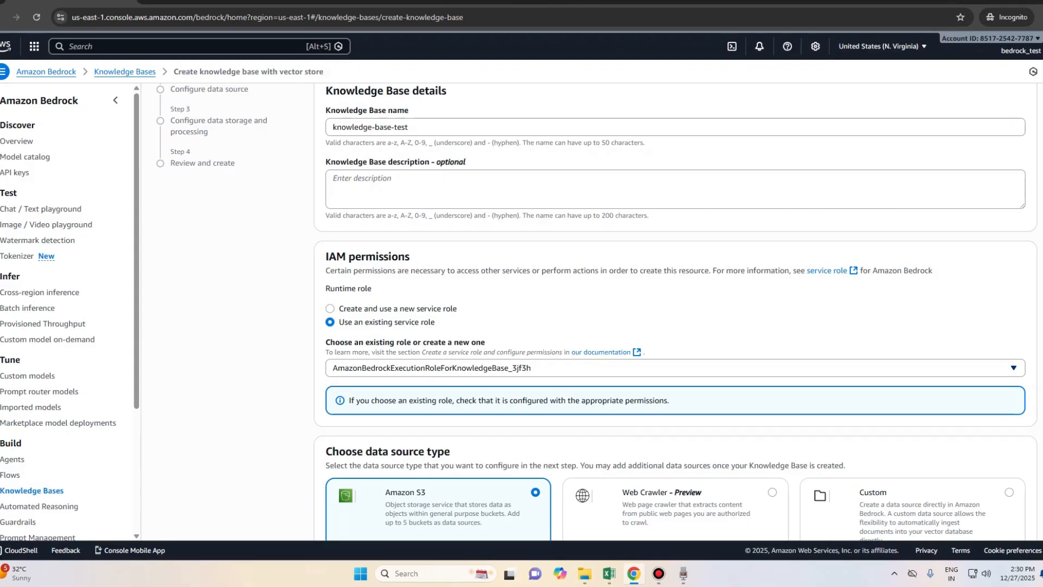
# Step: Add an empty tag row and remove it again, leaving no tags
pyautogui.scroll(-2, 675, 315)
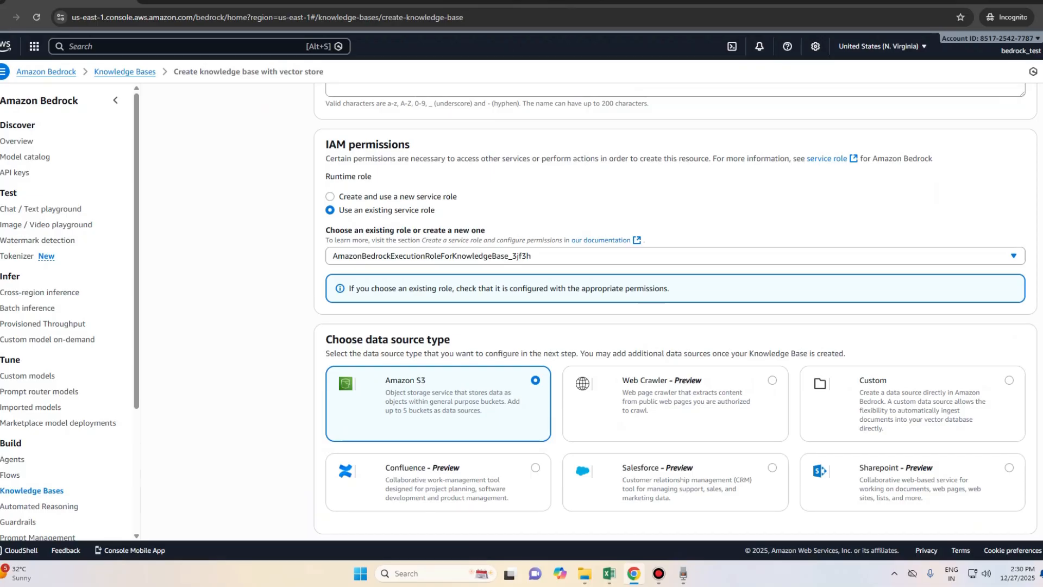
pyautogui.scroll(-3, 675, 310)
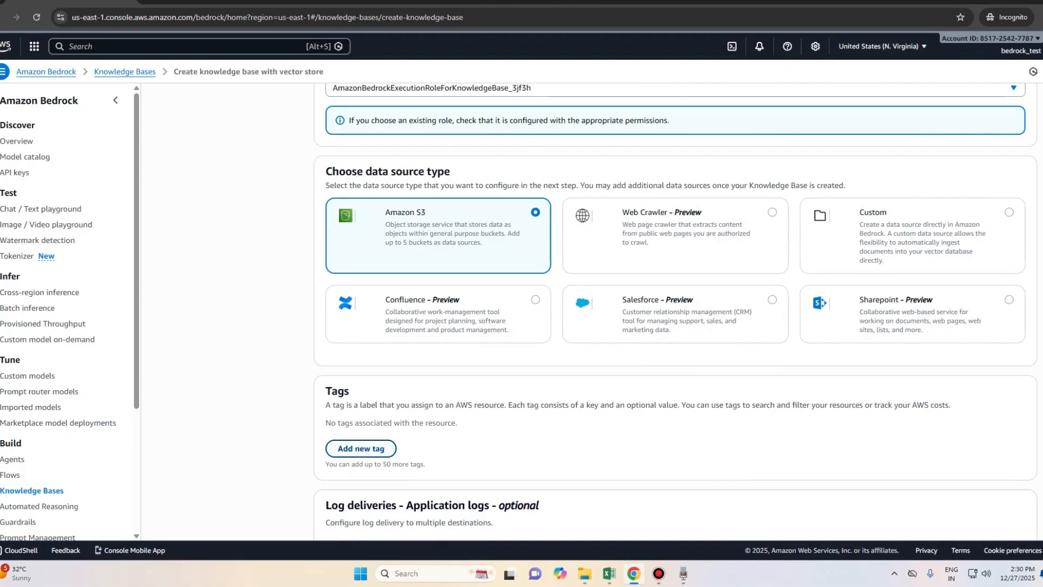
pyautogui.click(361, 448)
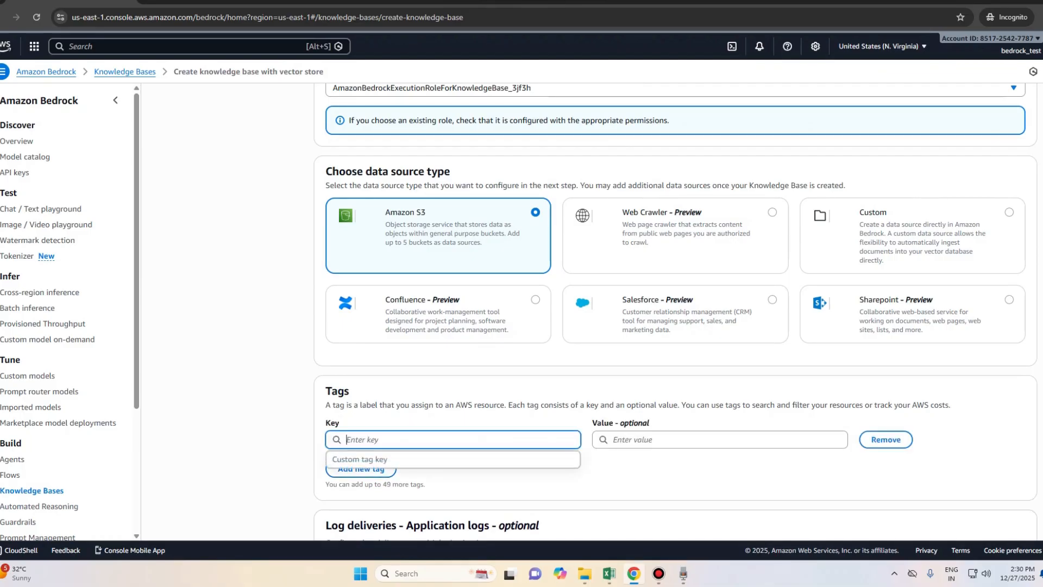
pyautogui.click(720, 440)
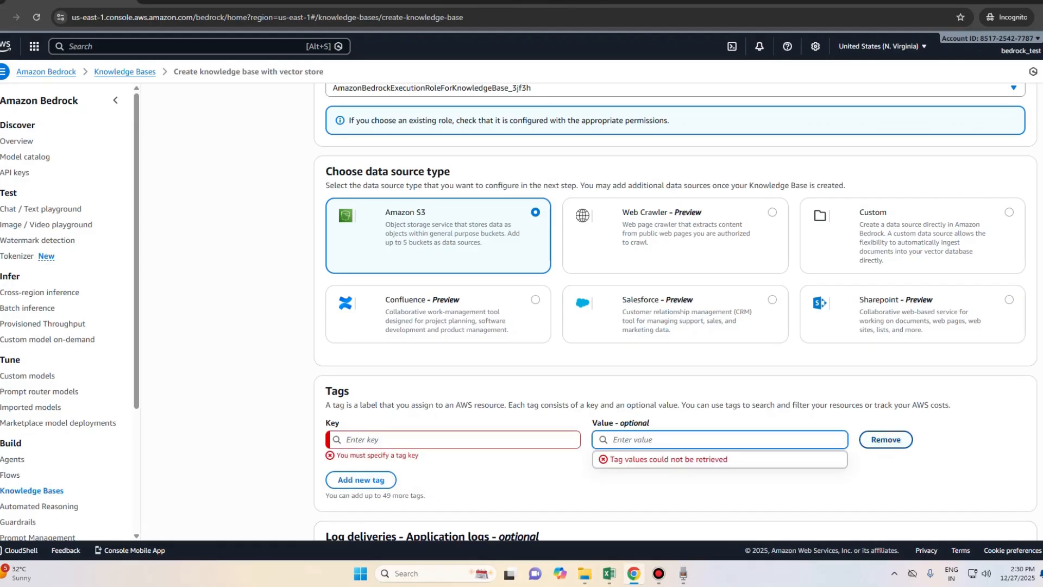
pyautogui.click(886, 440)
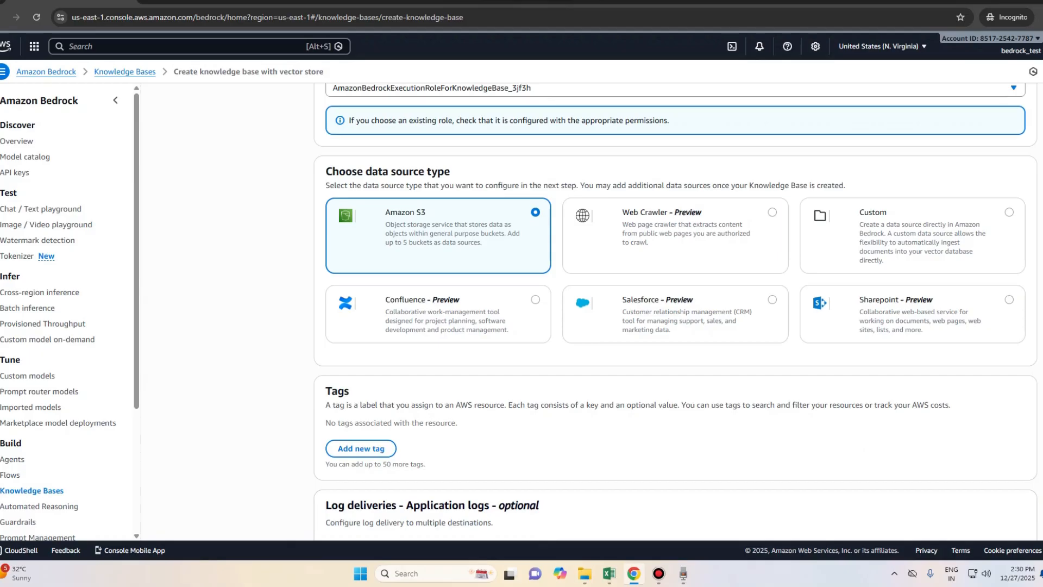
pyautogui.scroll(-2, 675, 312)
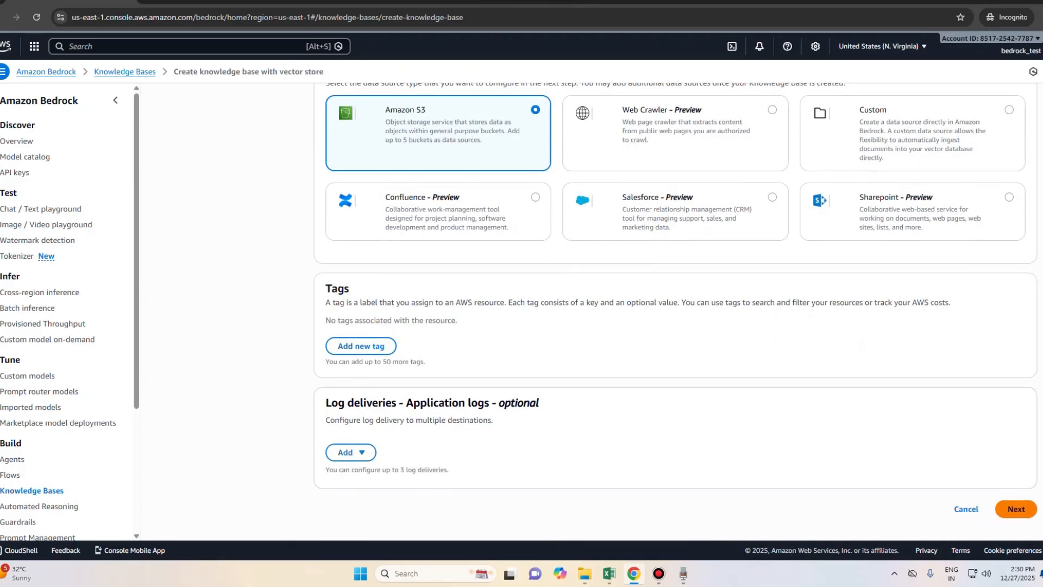
# Step: Advance to Configure data source, keep the default data source name, and list S3 buckets
pyautogui.click(1016, 509)
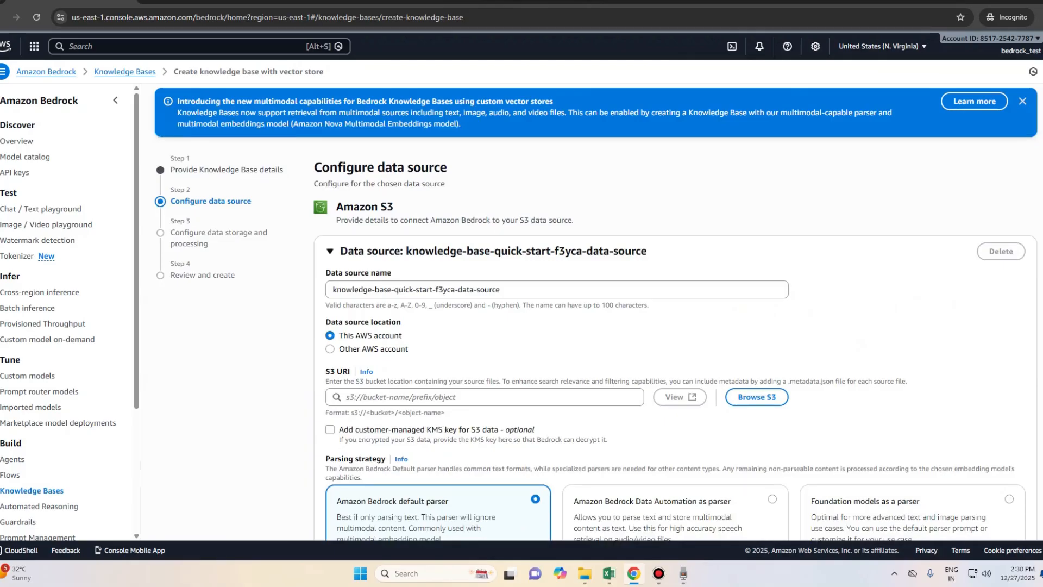
pyautogui.moveTo(501, 289); pyautogui.dragTo(333, 289)
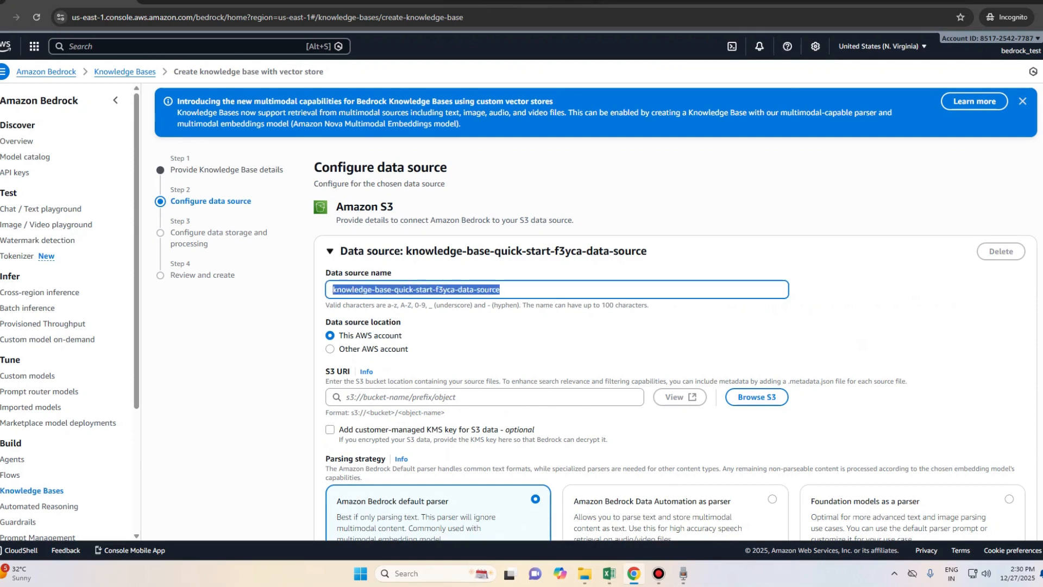
pyautogui.click(522, 337)
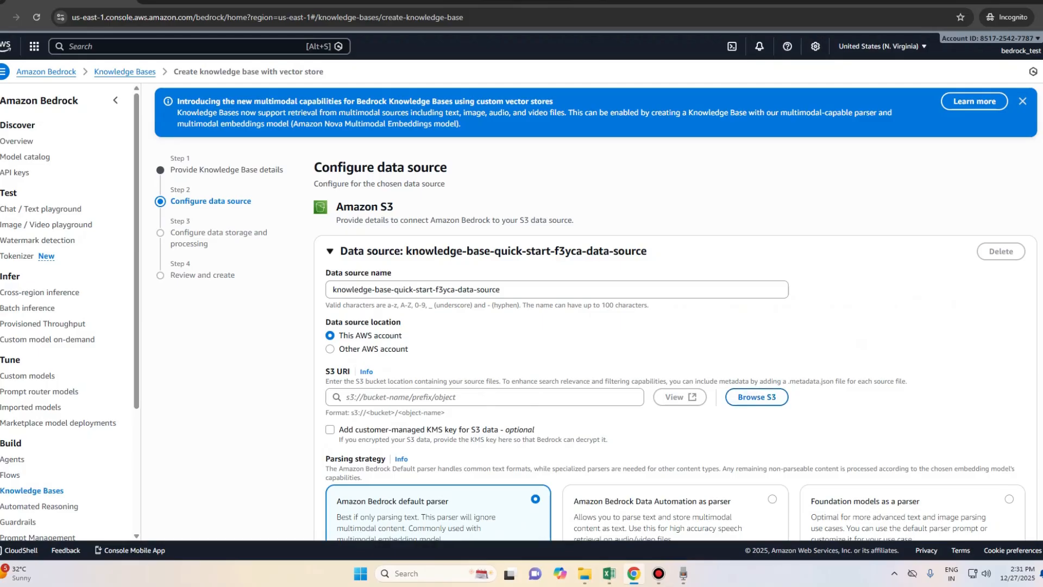
pyautogui.click(756, 397)
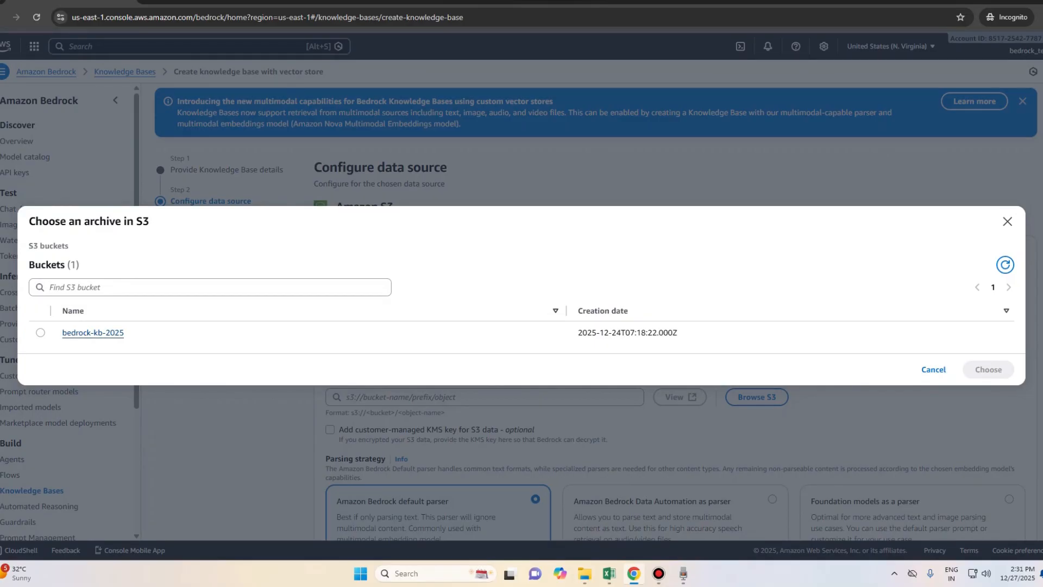
# Step: Check the bedrock-kb-2025 bucket's contents, then choose it as the S3 URI s3://bedrock-kb-2025
pyautogui.rightClick(85, 93)
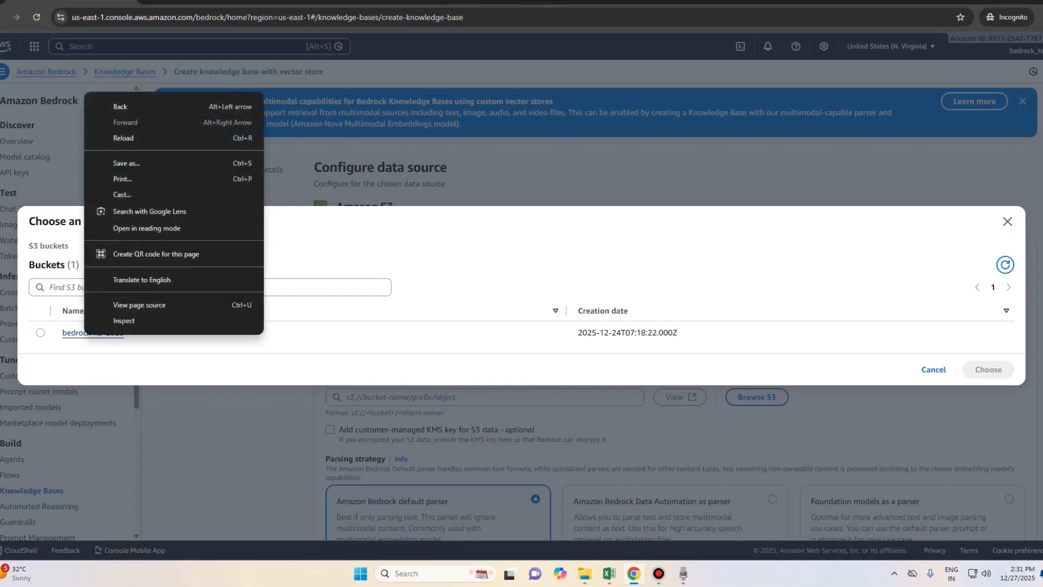
pyautogui.click(82, 333)
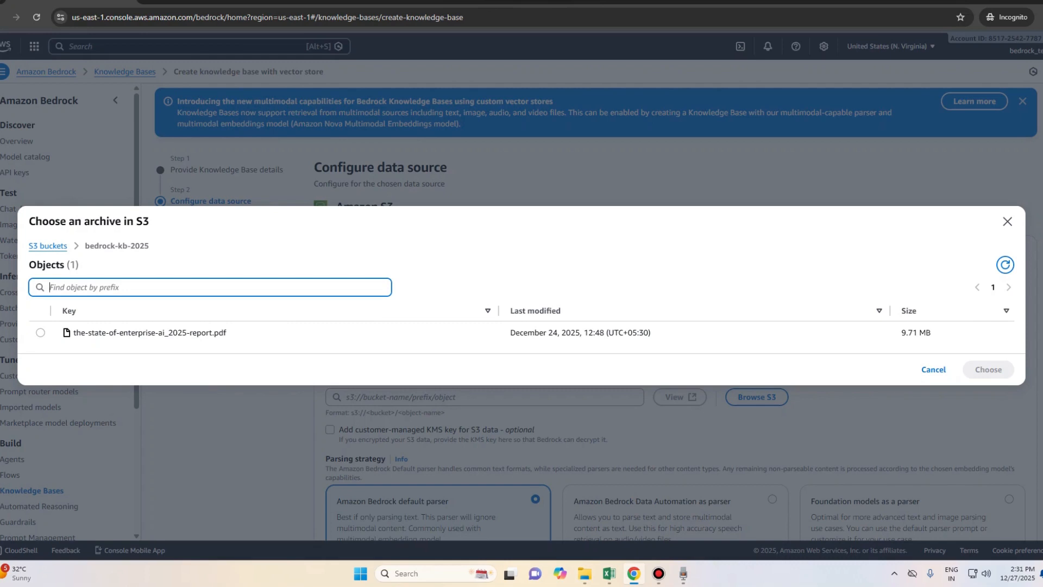
pyautogui.click(48, 246)
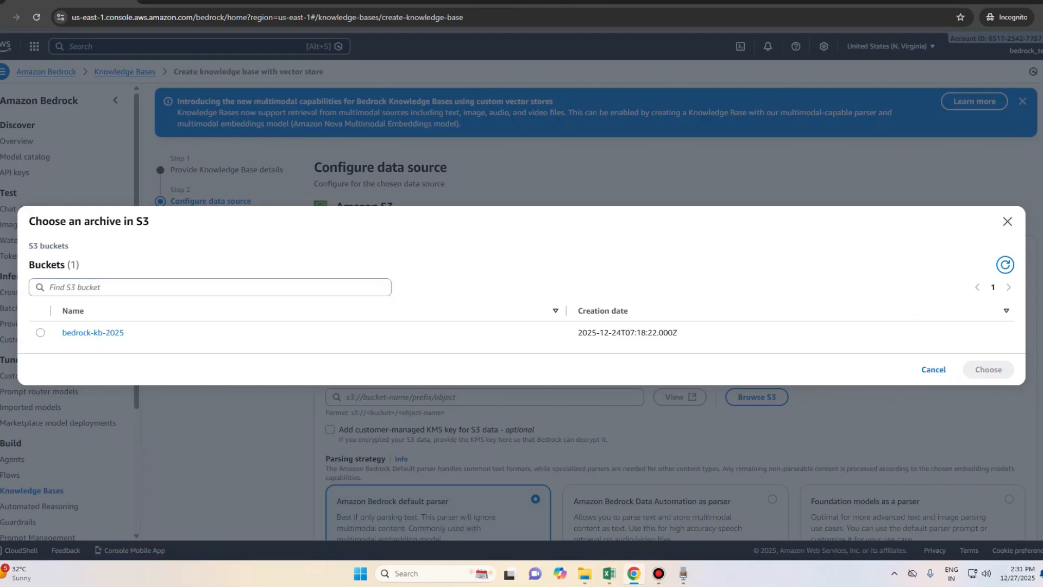
pyautogui.click(40, 333)
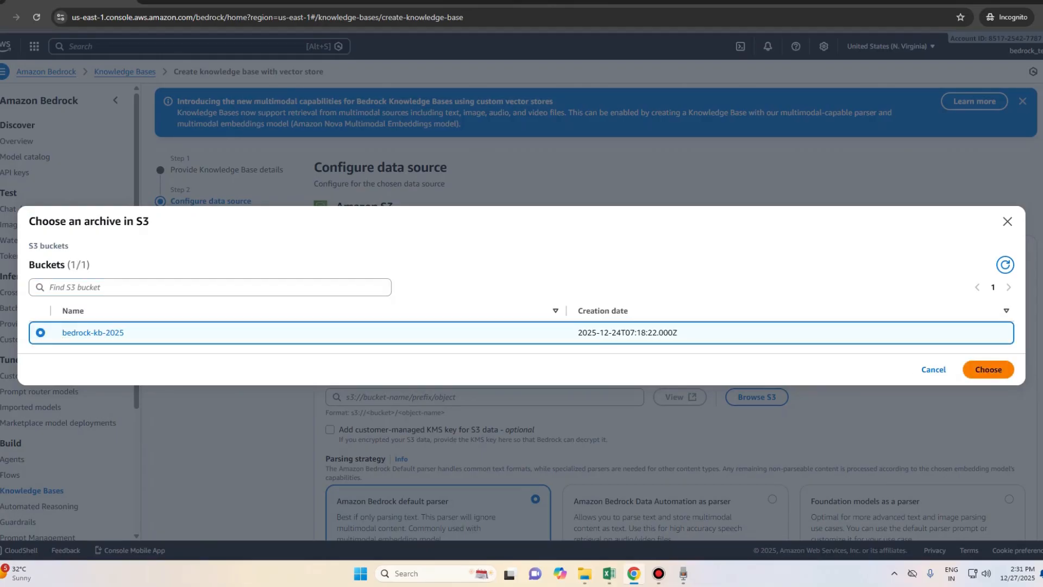
pyautogui.click(988, 370)
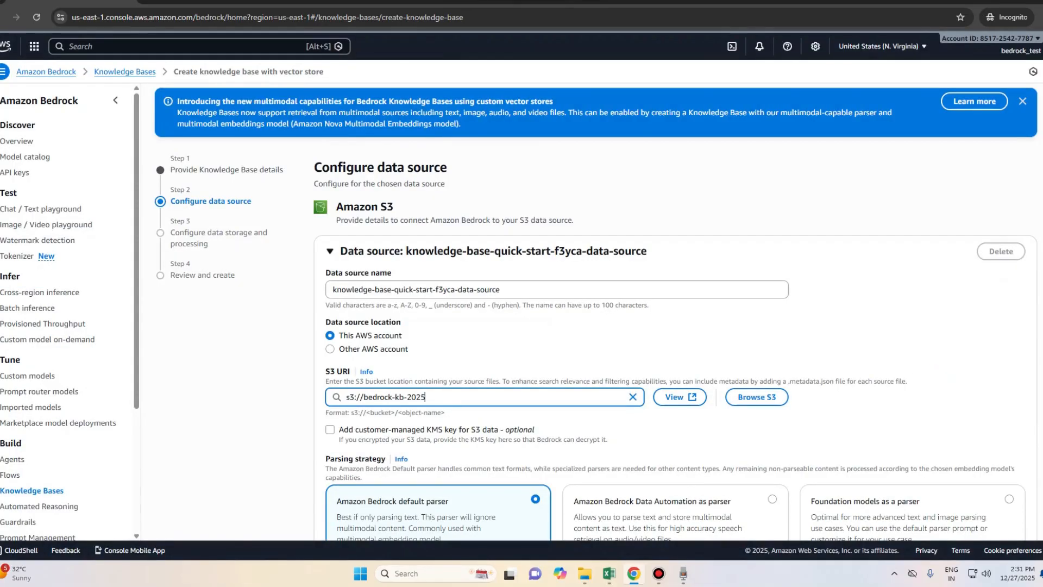
# Step: Reselect the Amazon Bedrock default parser over Data Automation, keep Default chunking, and go to step 3
pyautogui.scroll(-4, 598, 313)
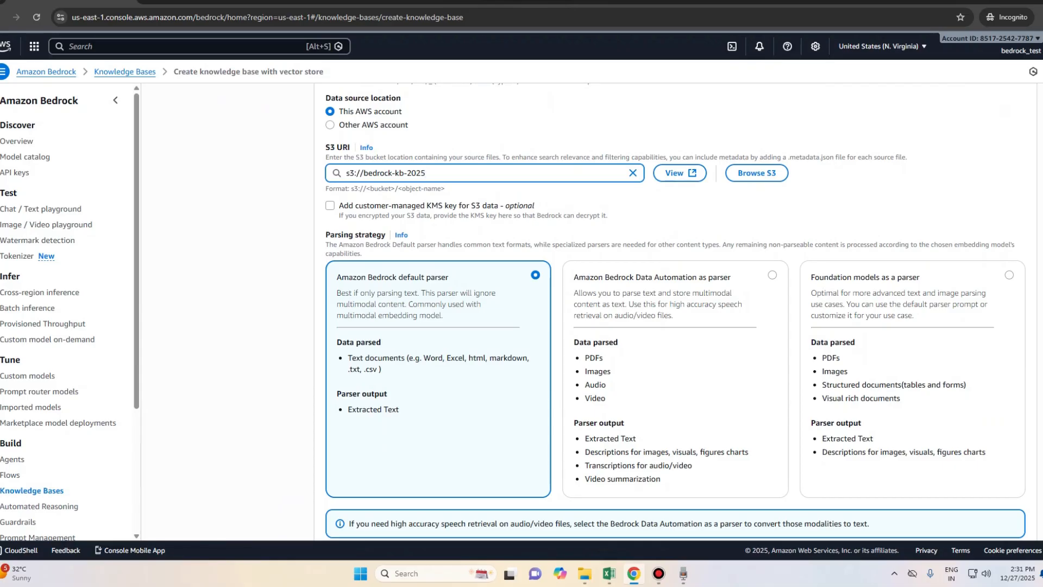
pyautogui.click(772, 275)
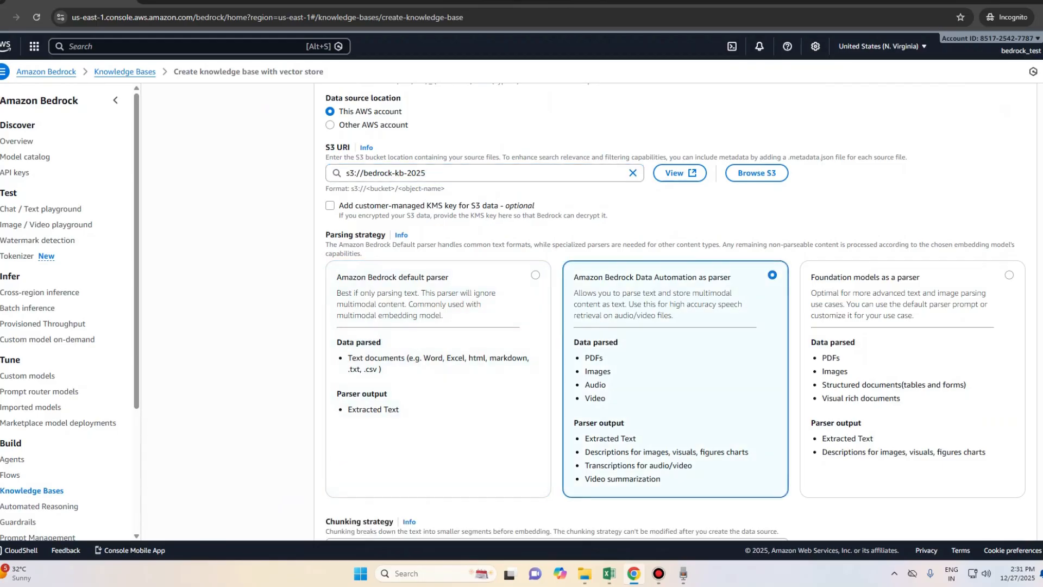
pyautogui.click(535, 275)
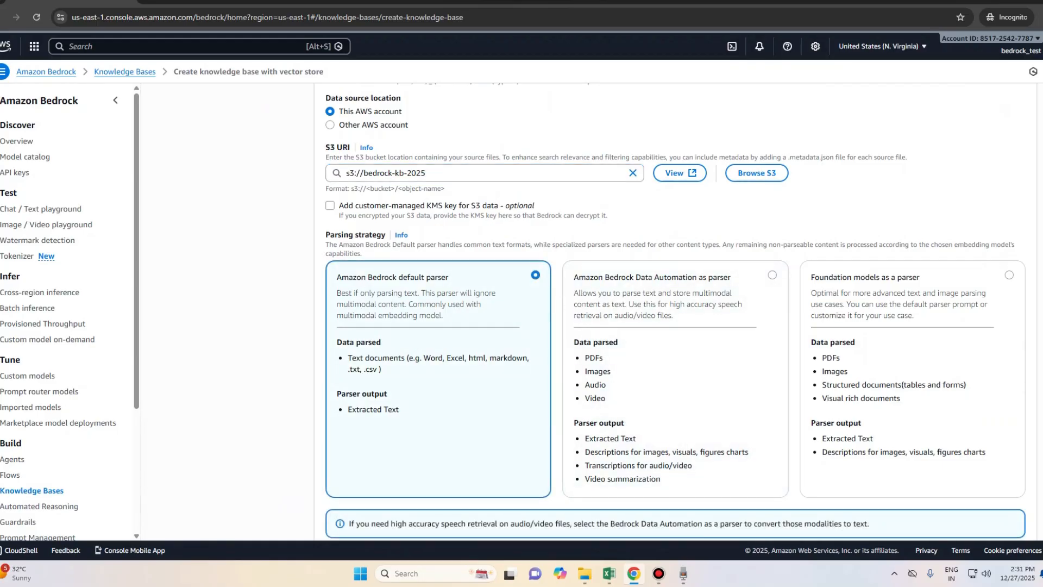
pyautogui.scroll(-3, 535, 275)
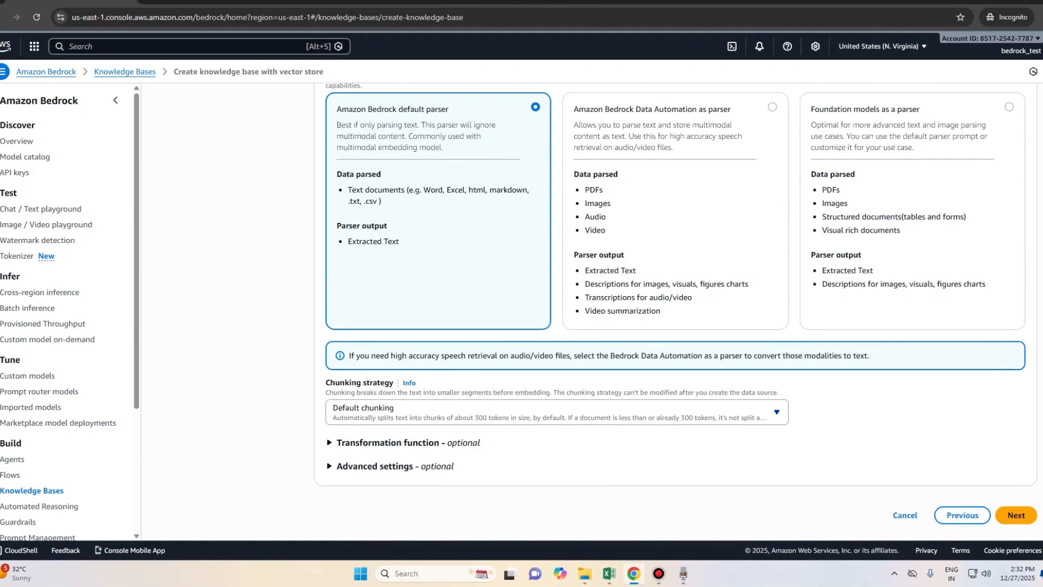
pyautogui.click(505, 417)
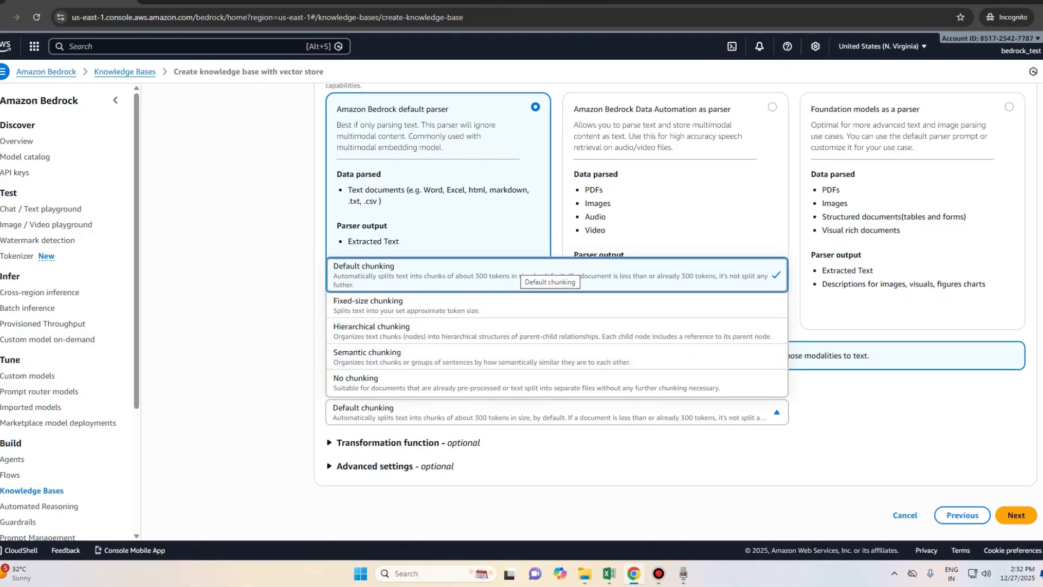
pyautogui.click(520, 269)
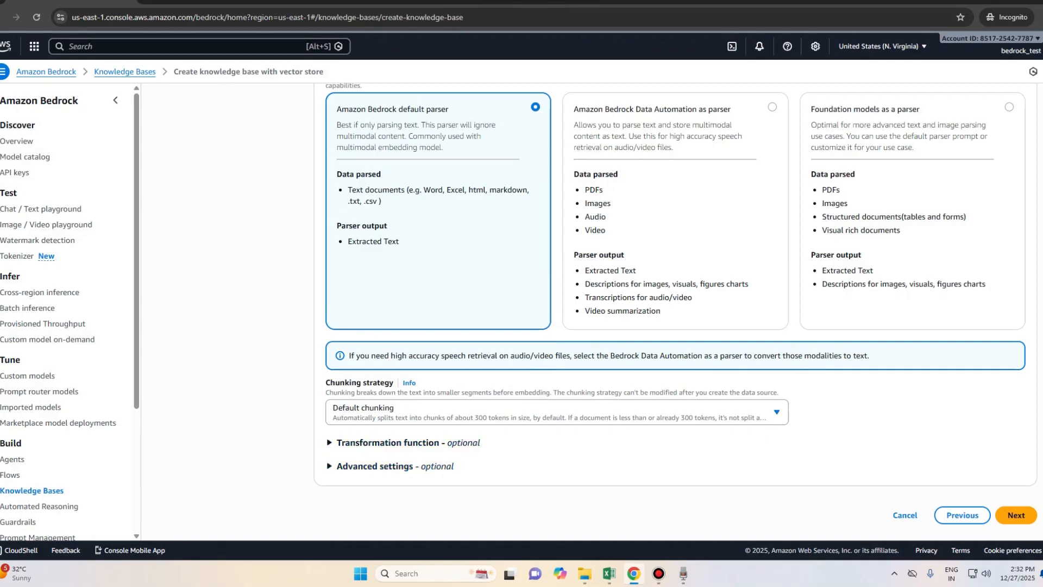
pyautogui.click(1016, 515)
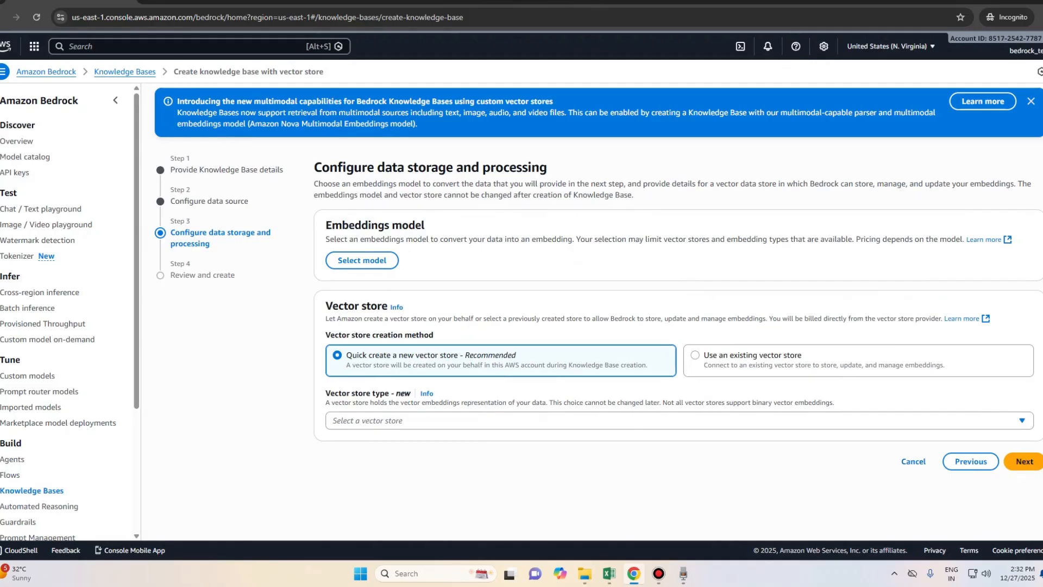
# Step: Apply Amazon Titan Text Embeddings V2 as the embeddings model
pyautogui.click(362, 260)
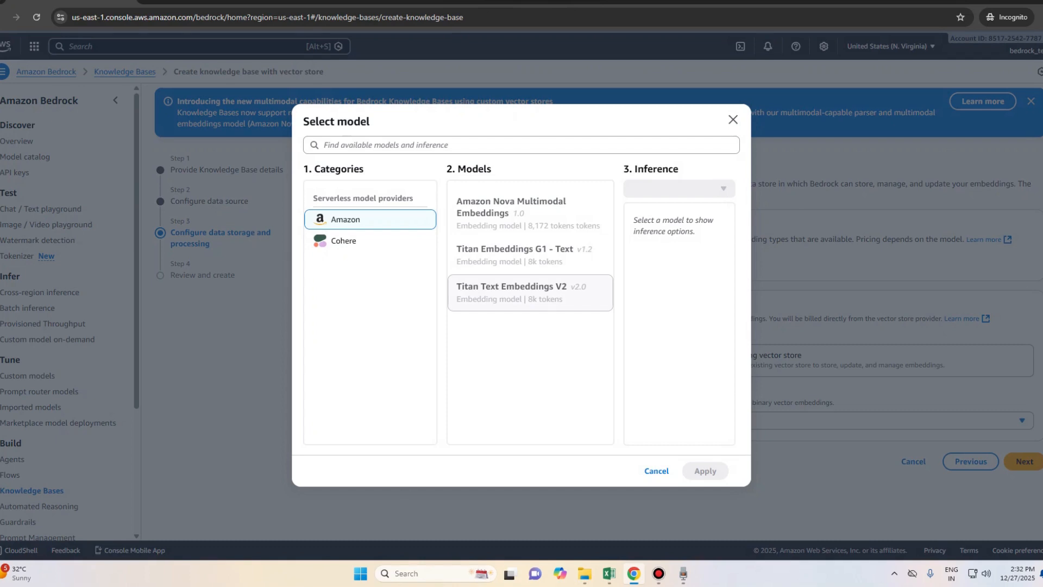
pyautogui.click(530, 293)
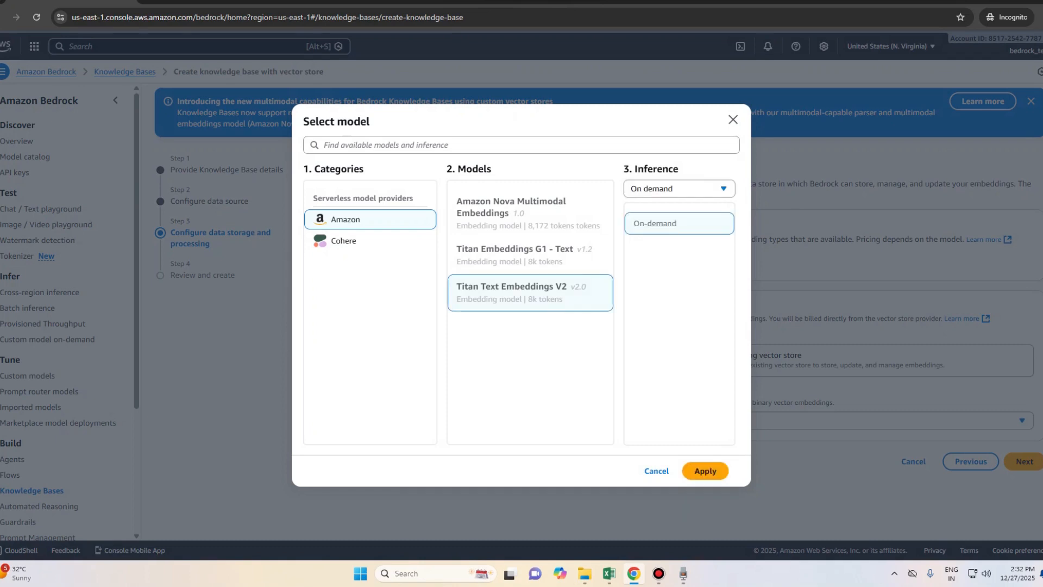
pyautogui.click(705, 470)
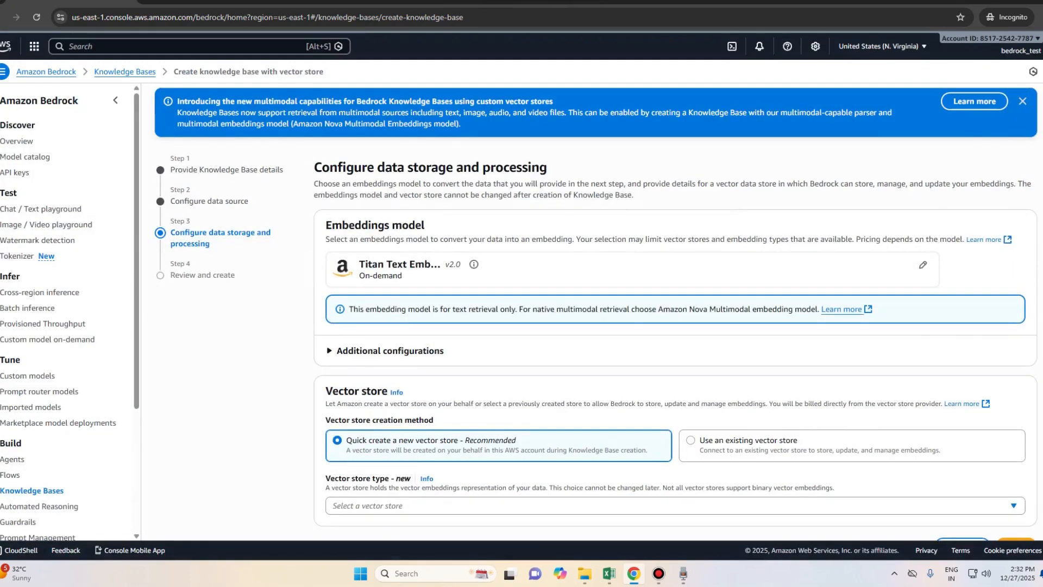
# Step: Set the vector store type to a quick-created Amazon OpenSearch Serverless store
pyautogui.scroll(-1, 596, 312)
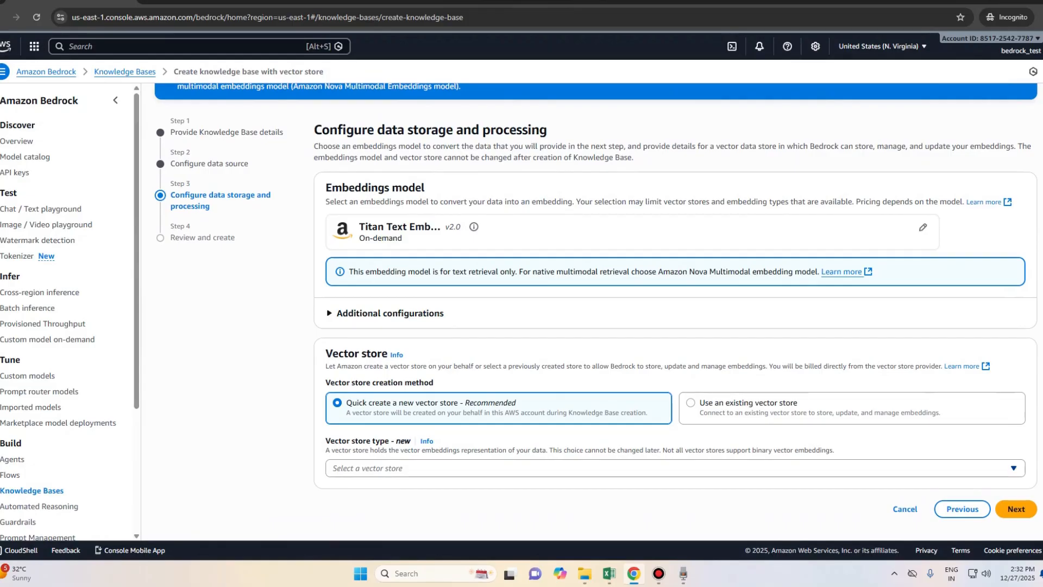
pyautogui.click(675, 468)
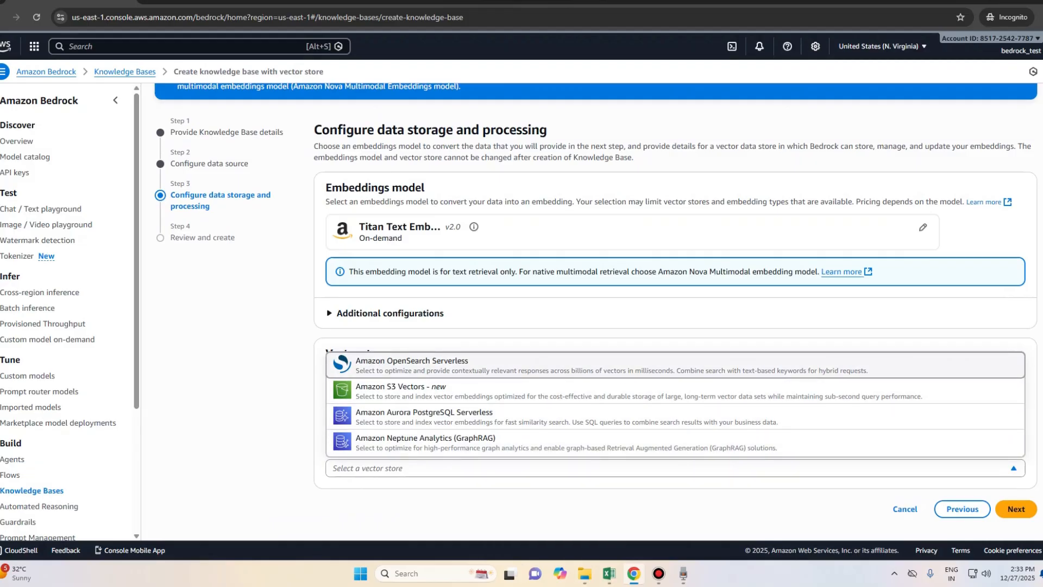
pyautogui.click(456, 367)
pyautogui.scroll(-1, 595, 313)
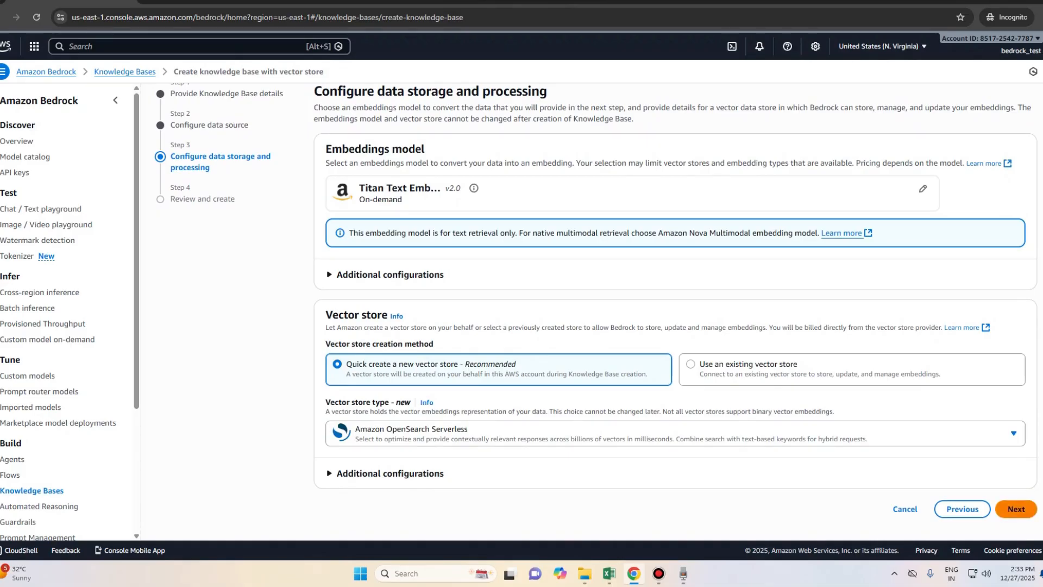
# Step: Review the knowledge-base-test settings on the Review and create page, then return to the Knowledge Bases list
pyautogui.click(1016, 509)
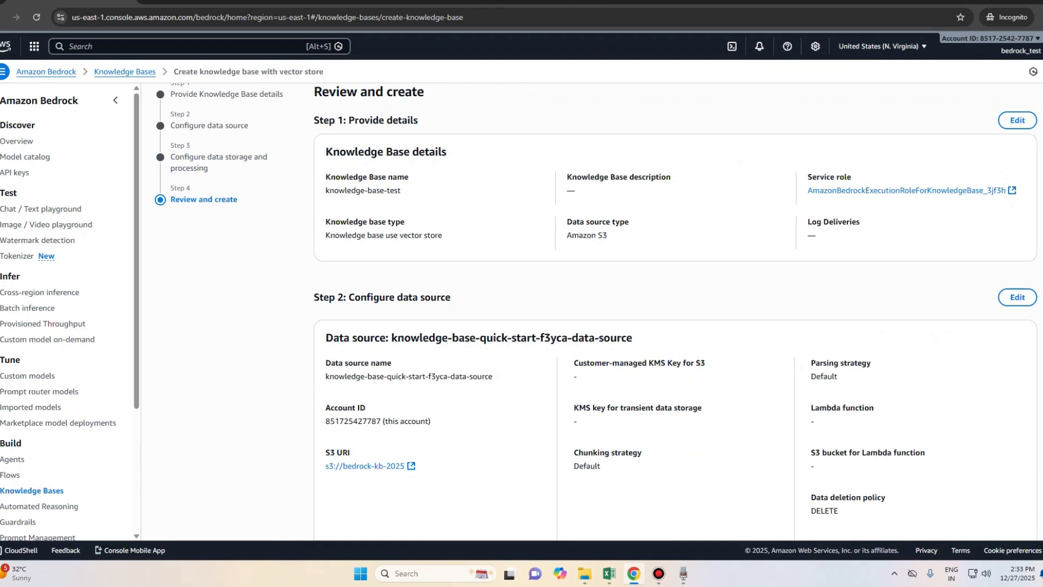
pyautogui.scroll(-3, 676, 312)
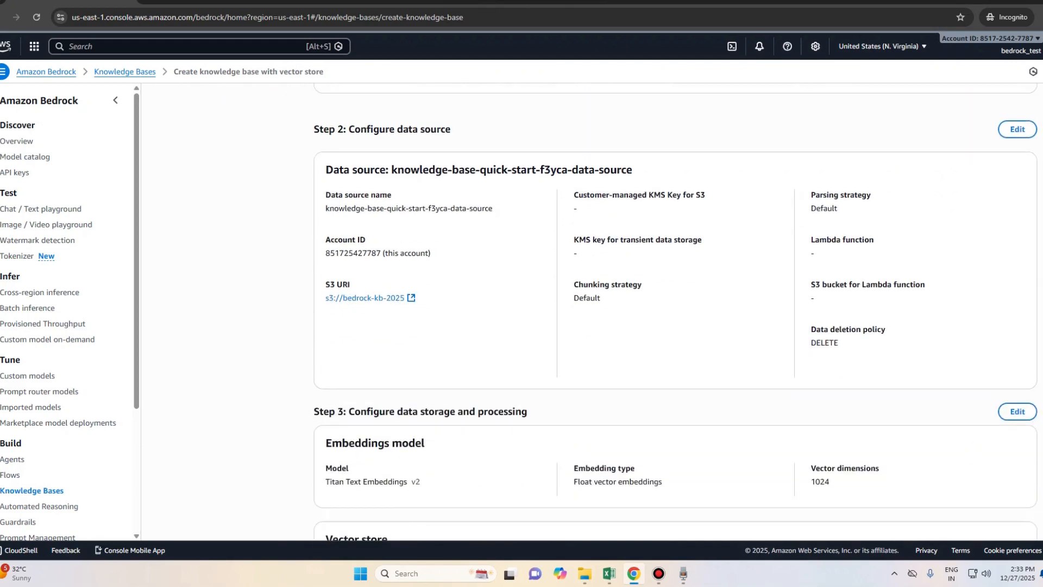
pyautogui.scroll(-2, 675, 312)
pyautogui.scroll(-2, 675, 312)
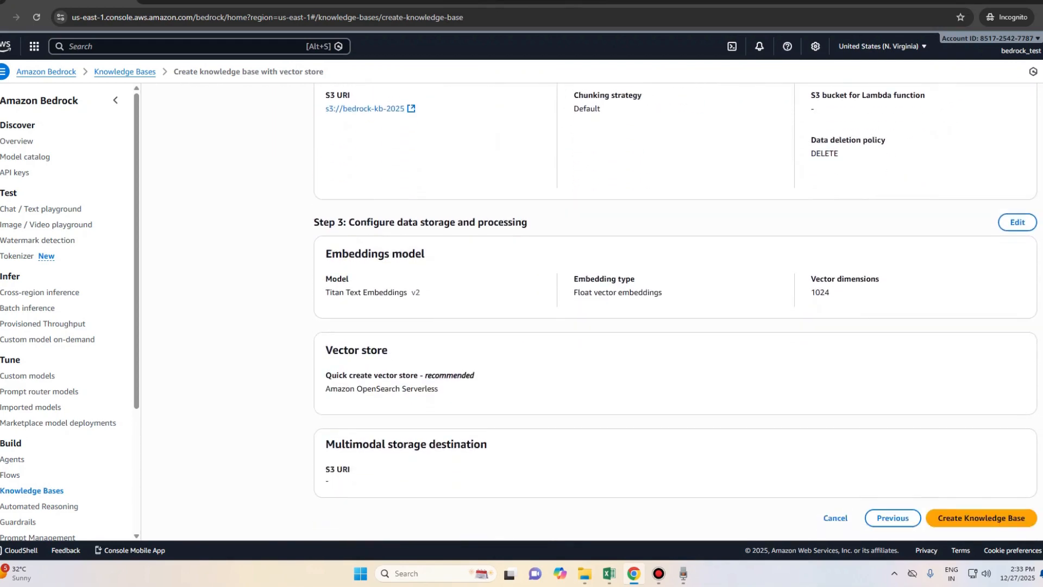
pyautogui.scroll(7, 675, 311)
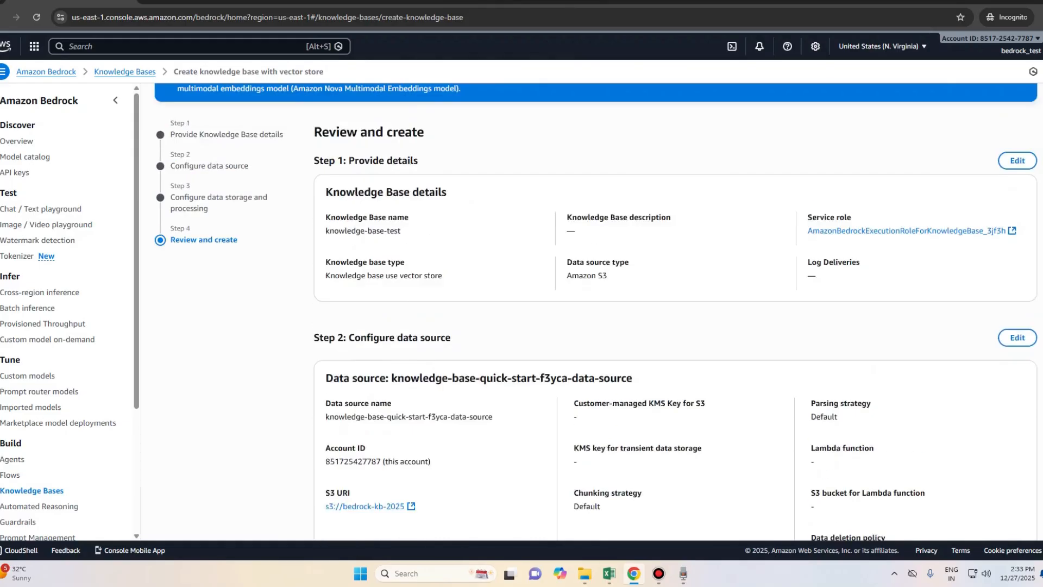
pyautogui.scroll(-8, 675, 312)
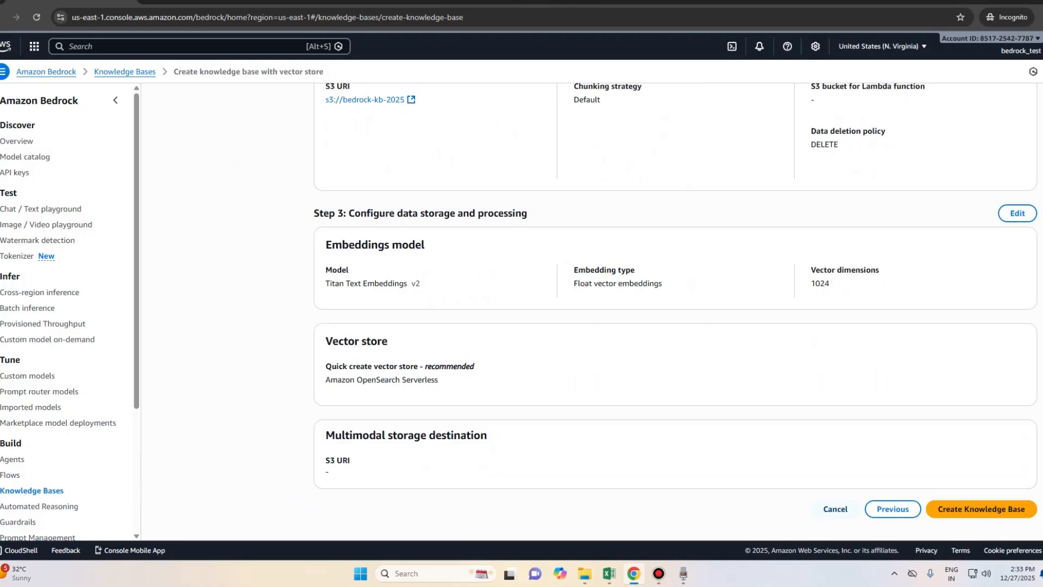
pyautogui.click(836, 509)
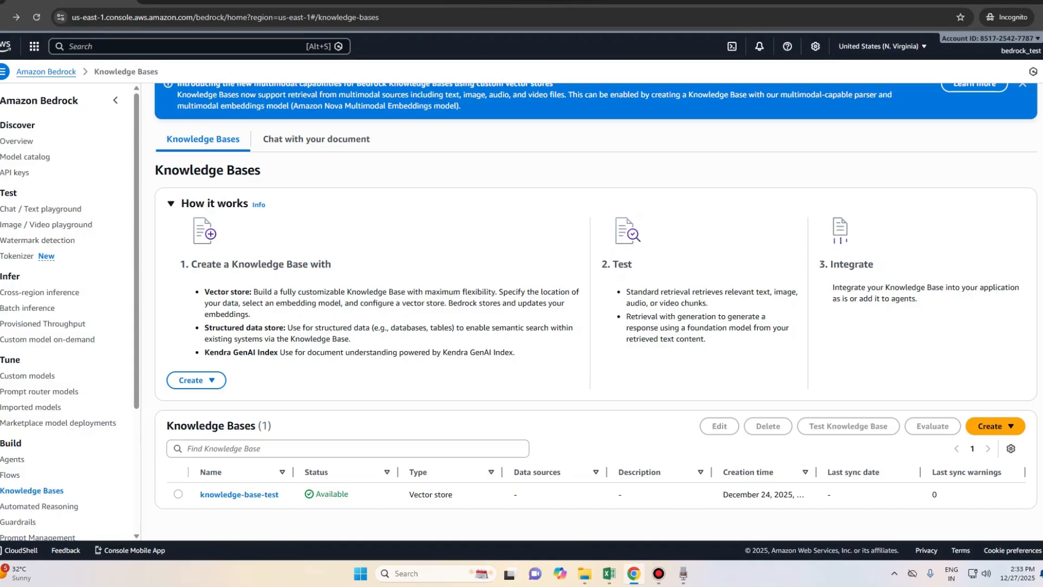
# Step: Select knowledge-base-test, dismiss the multimodal announcement banner, and bring up its Test Knowledge Base view
pyautogui.click(178, 494)
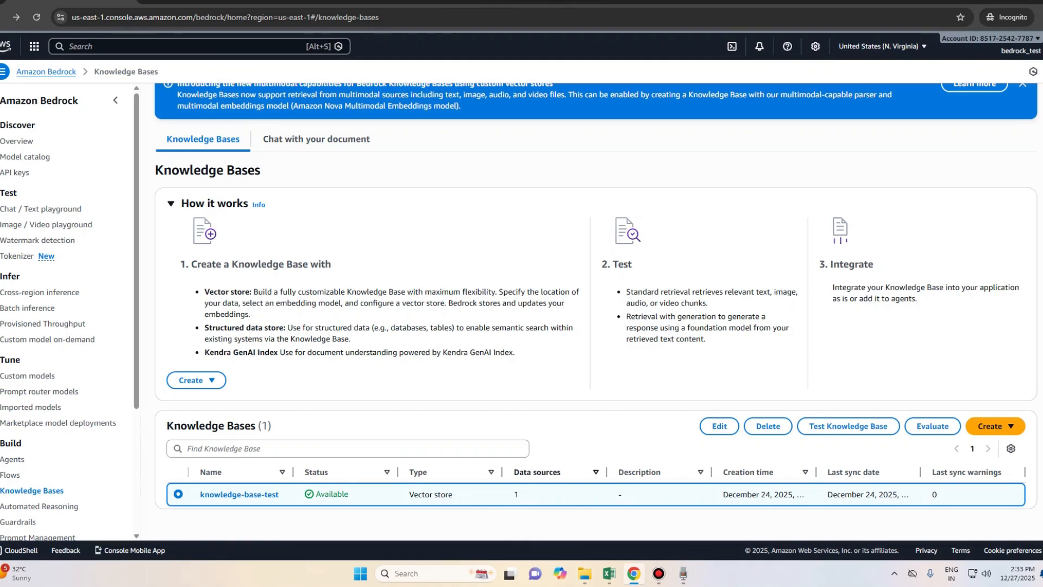
pyautogui.scroll(1, 595, 305)
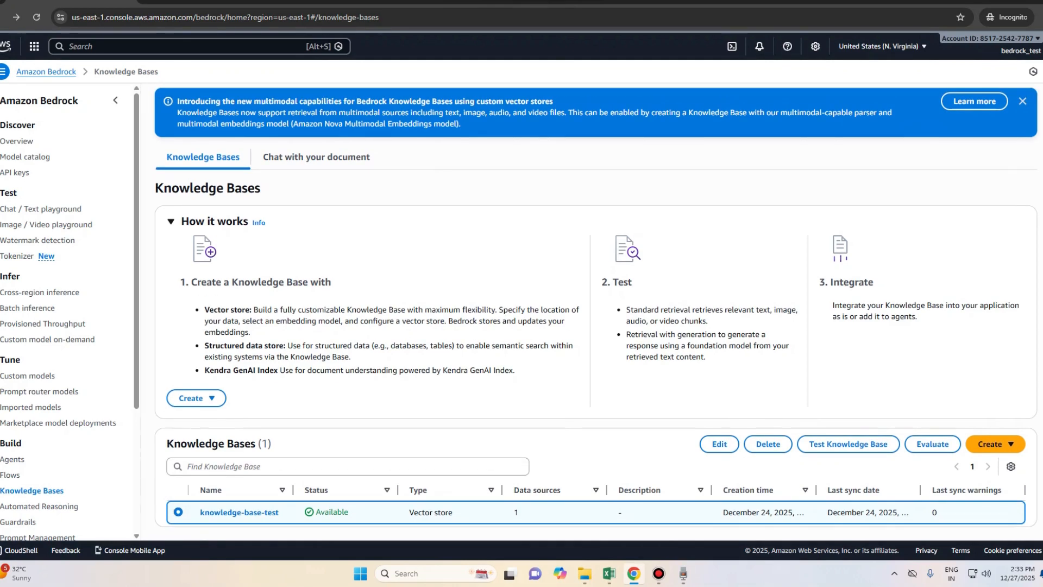
pyautogui.click(1023, 101)
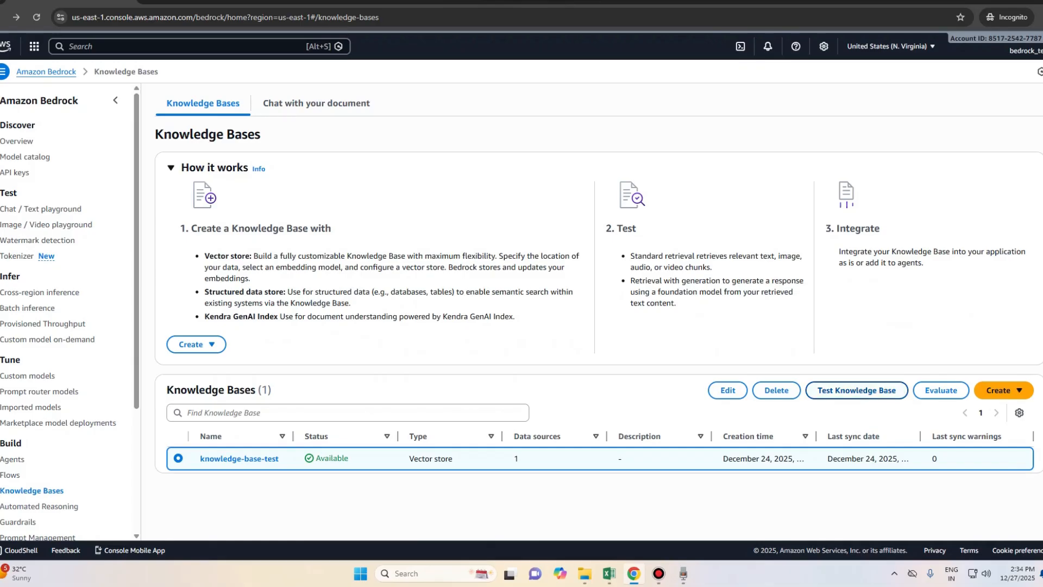
pyautogui.click(857, 390)
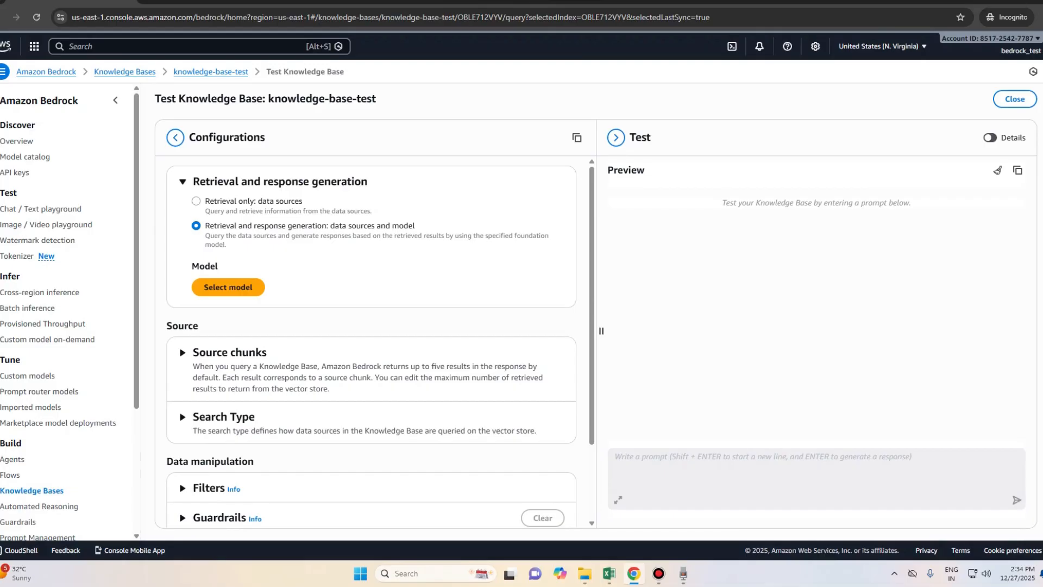
# Step: Set the test mode to 'Retrieval only: data sources'
pyautogui.click(196, 201)
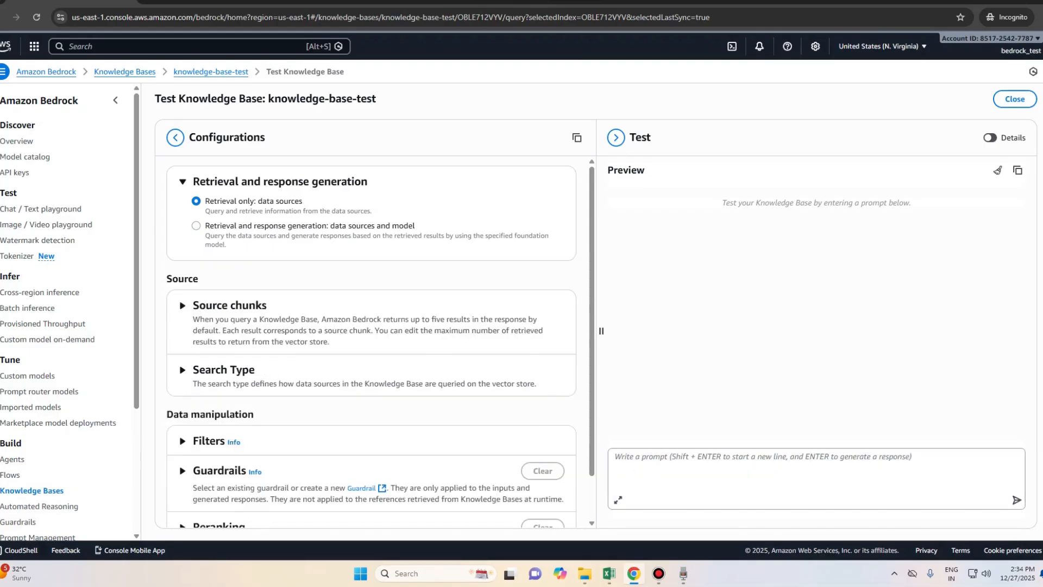
pyautogui.click(196, 225)
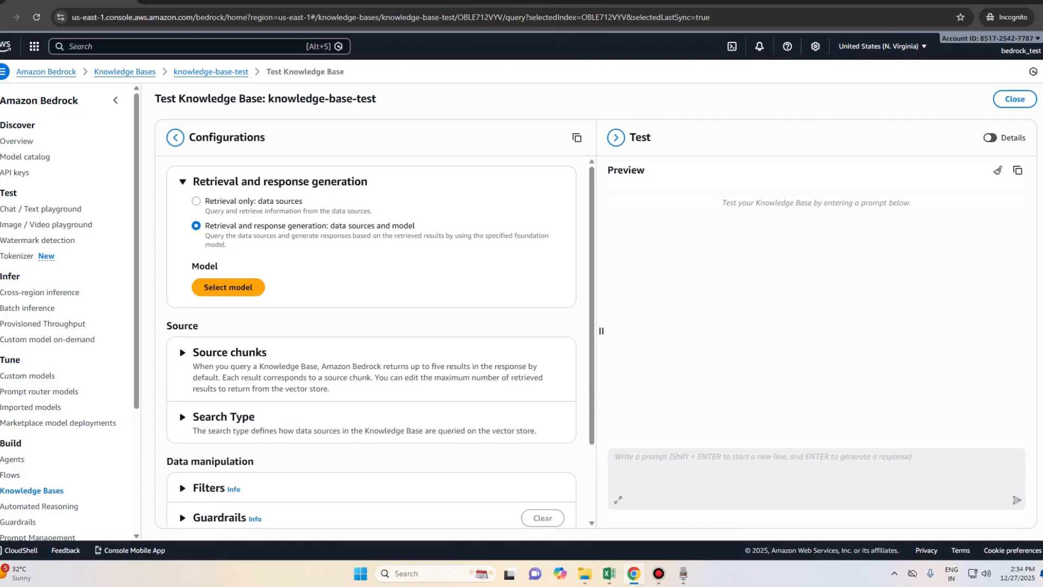
pyautogui.click(196, 201)
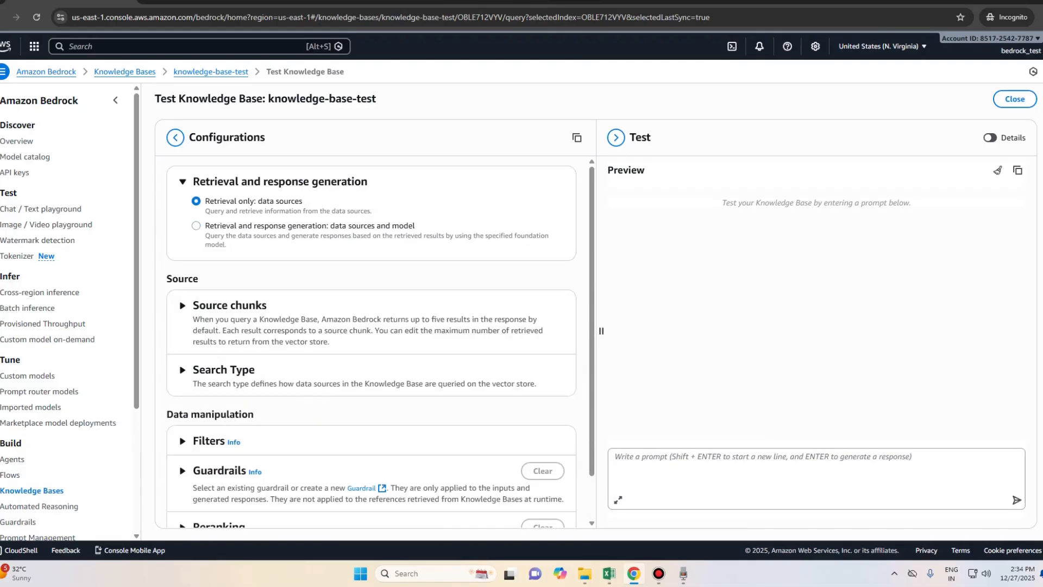
# Step: Ask 'what is title of document' and retrieve the matching passages
pyautogui.click(761, 472)
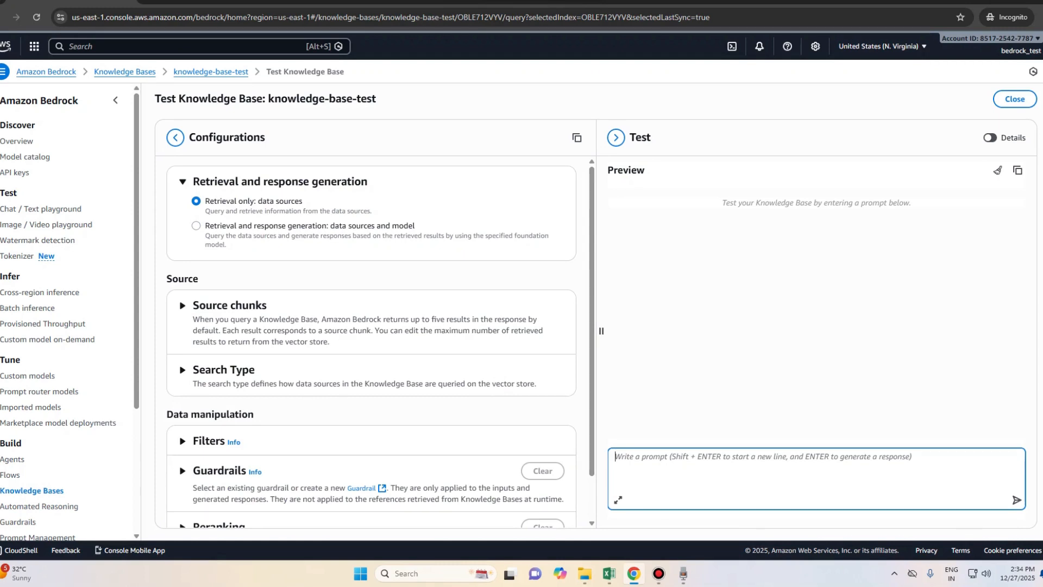
pyautogui.write('w')
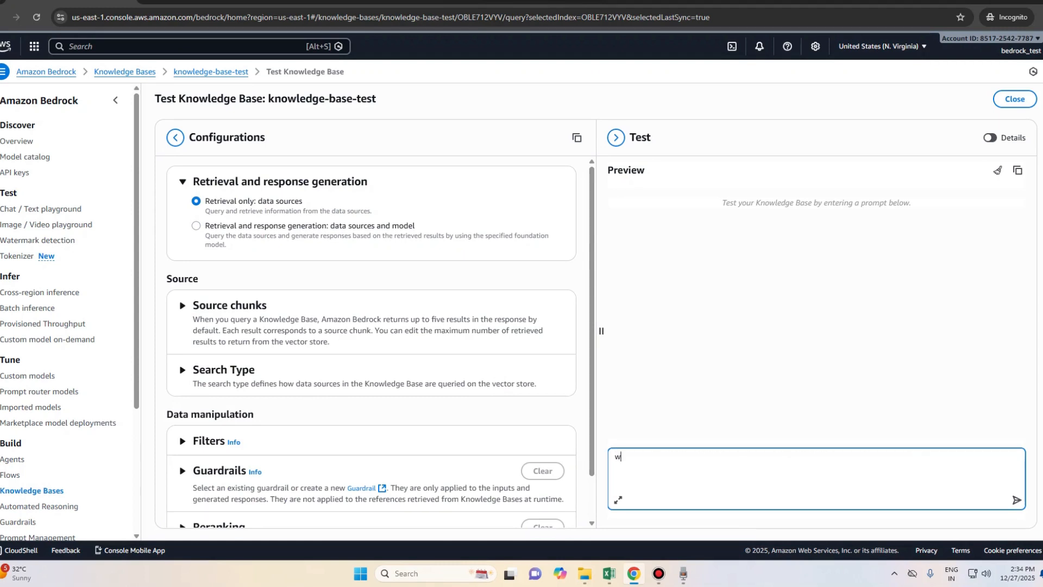
pyautogui.write('hat is title of documenyt')
pyautogui.press('BackSpace')
pyautogui.write('t')
pyautogui.press('Return')
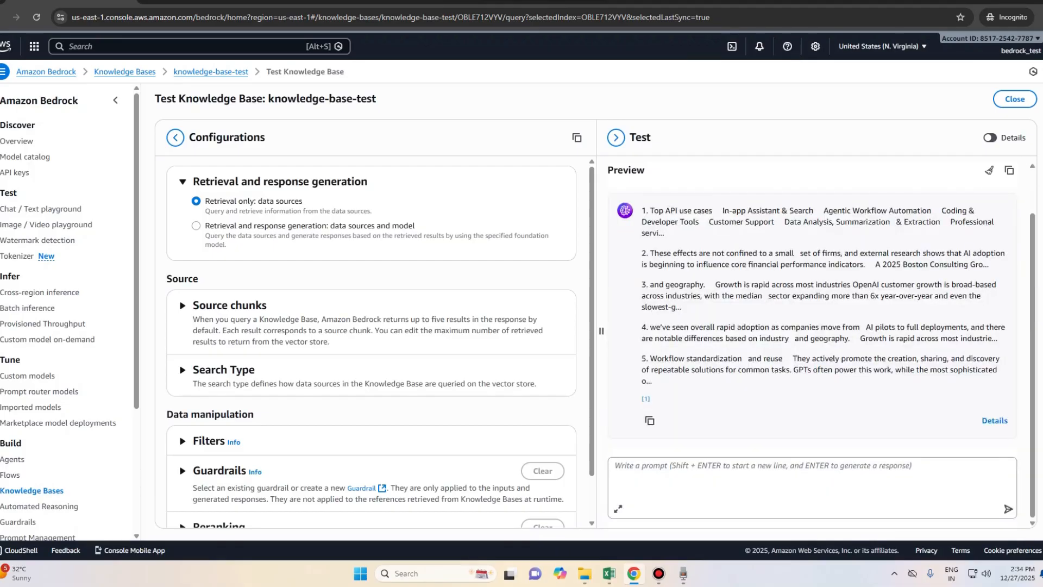
# Step: Inspect the five retrieved source chunks and their scores, then switch to 'Retrieval and response generation'
pyautogui.click(183, 306)
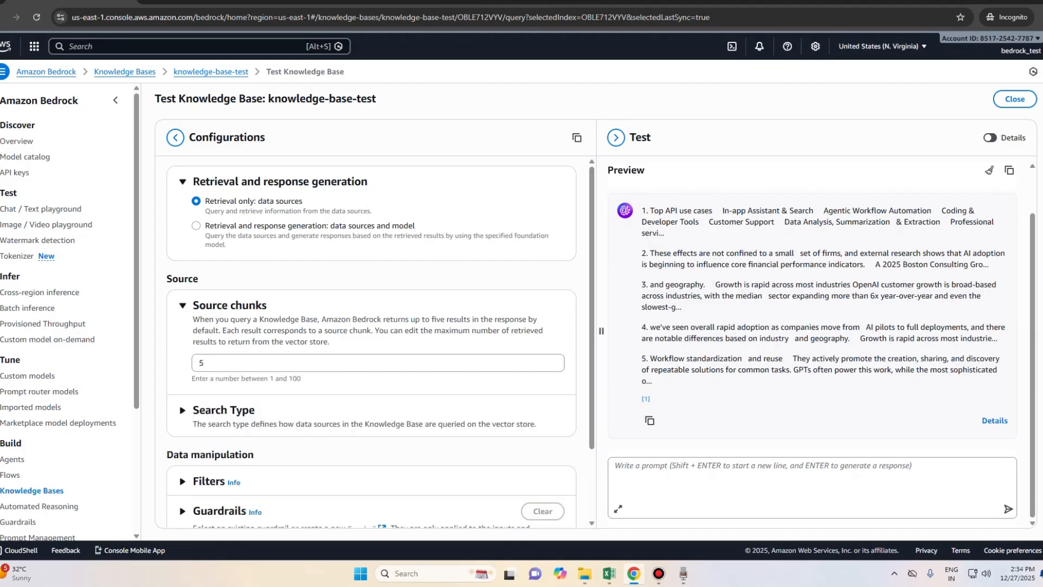
pyautogui.scroll(-1, 595, 305)
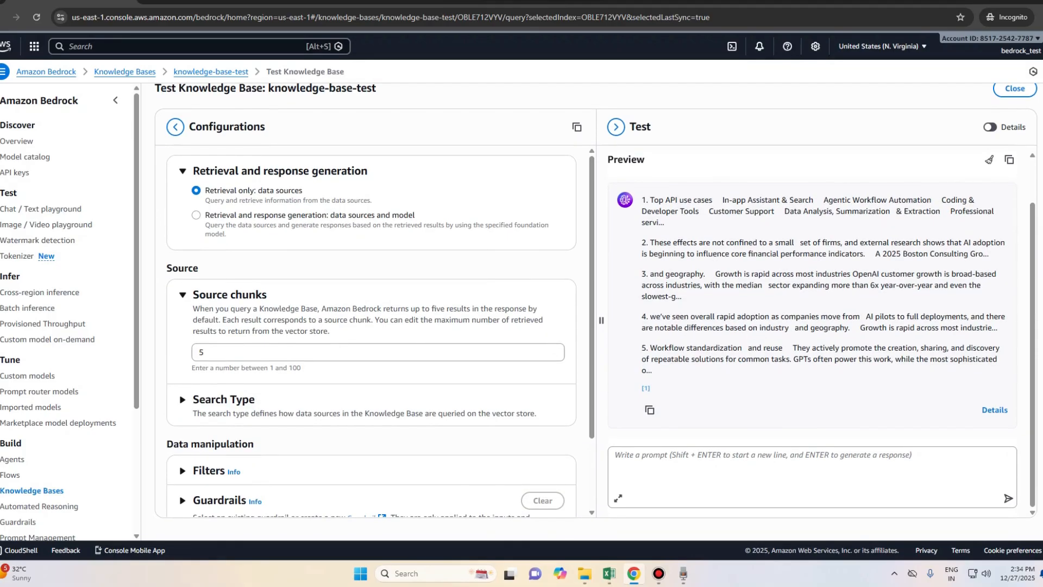
pyautogui.click(995, 410)
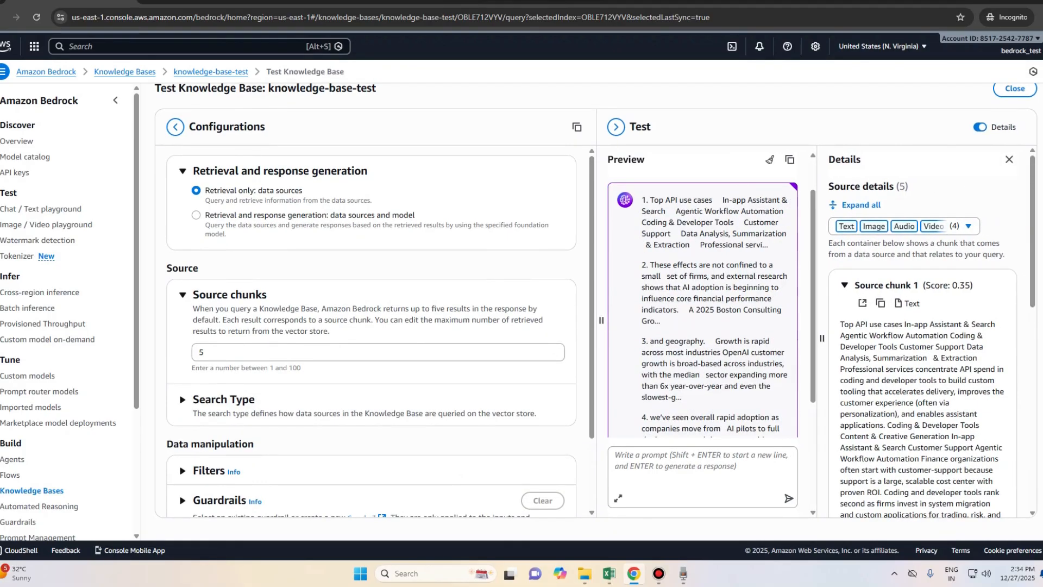
pyautogui.scroll(-3, 702, 326)
pyautogui.scroll(5, 703, 326)
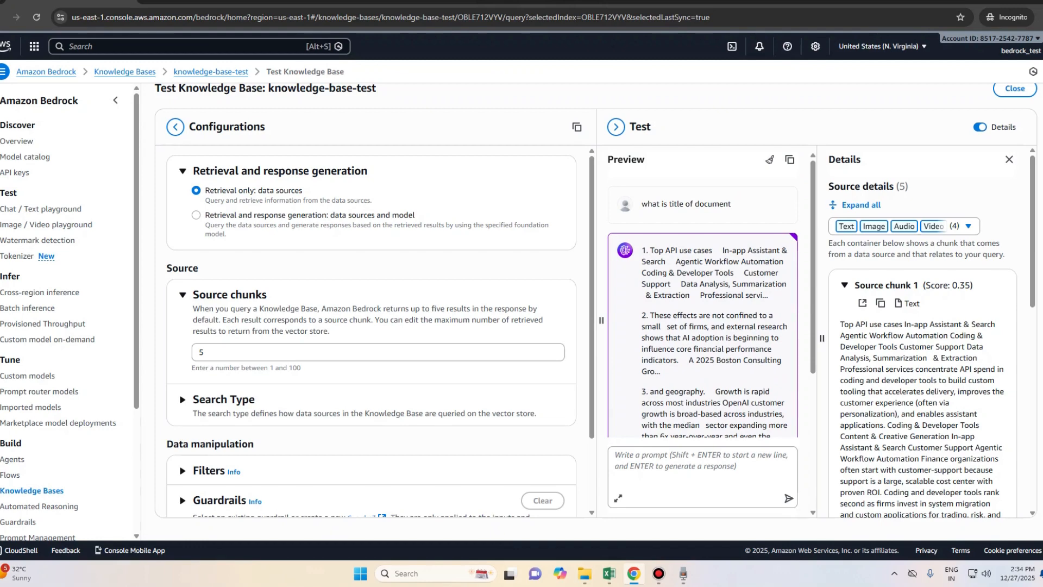
pyautogui.scroll(-10, 922, 331)
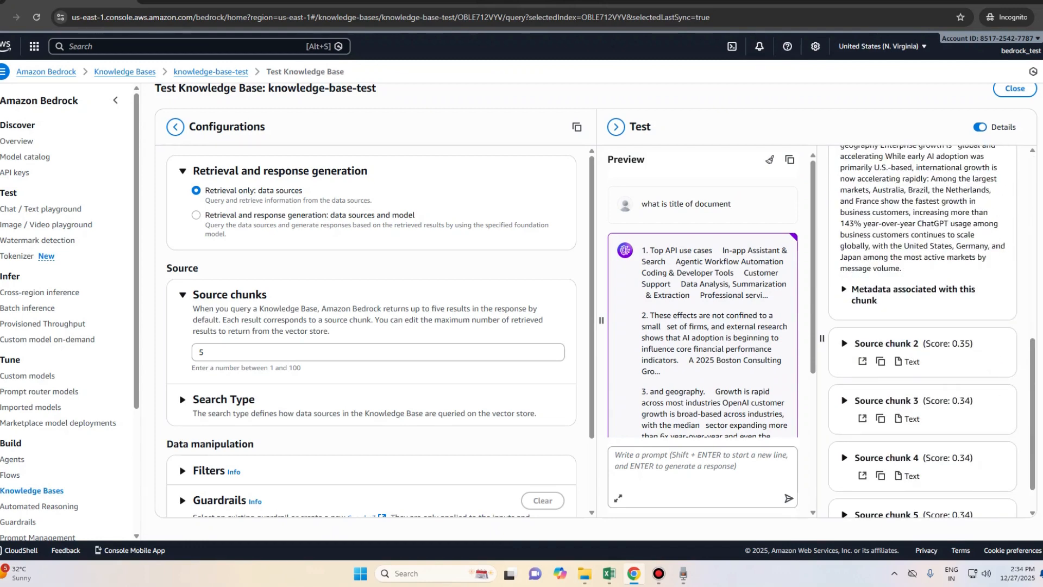
pyautogui.scroll(-1, 923, 332)
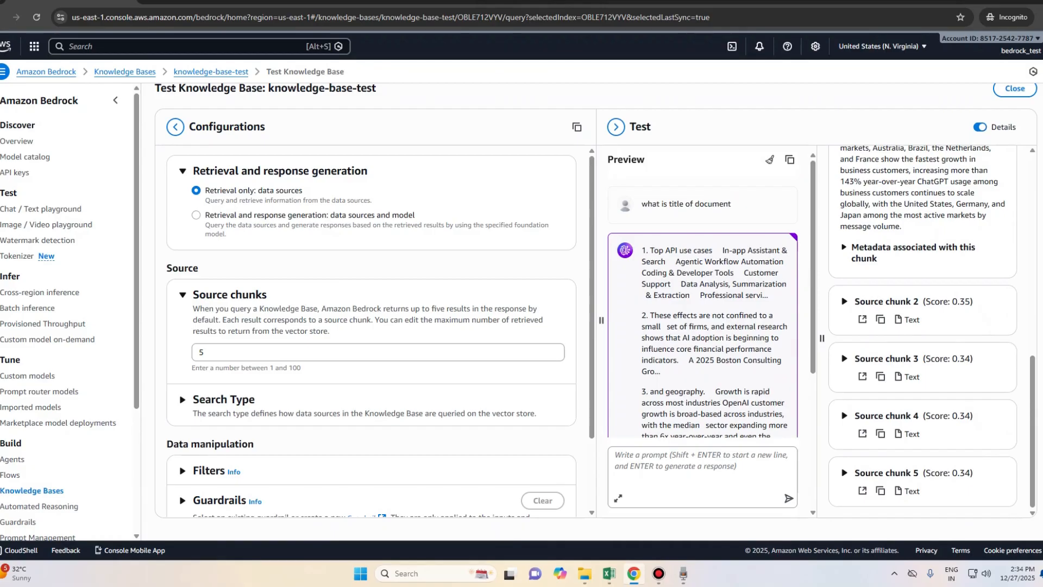
pyautogui.scroll(10, 923, 332)
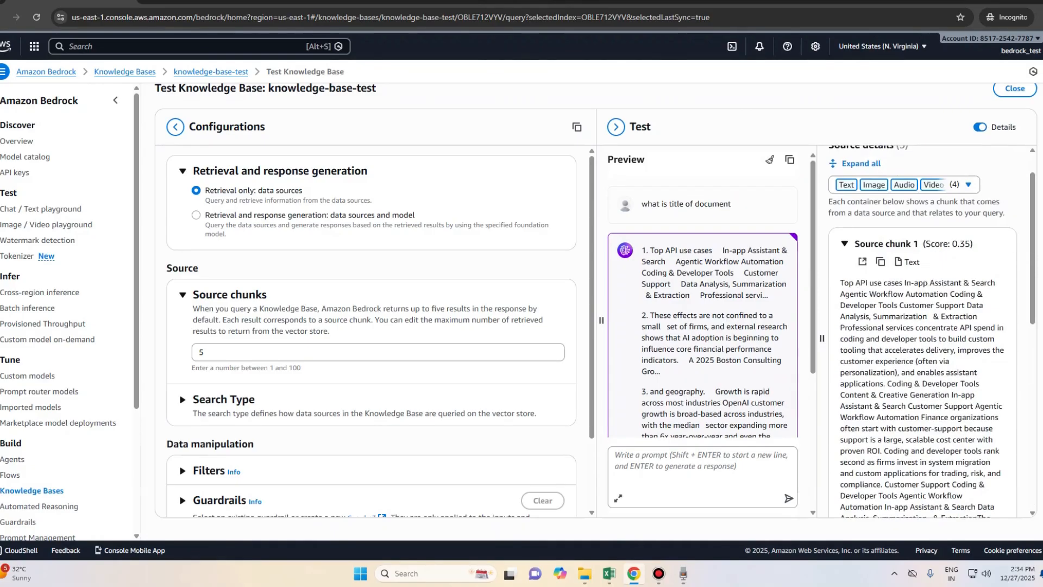
pyautogui.click(845, 285)
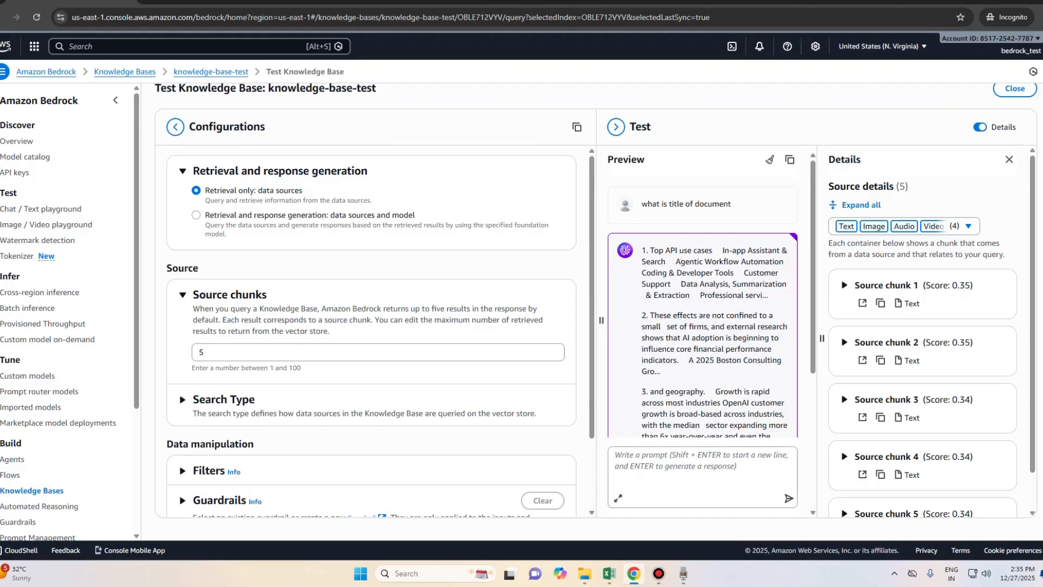
pyautogui.click(196, 215)
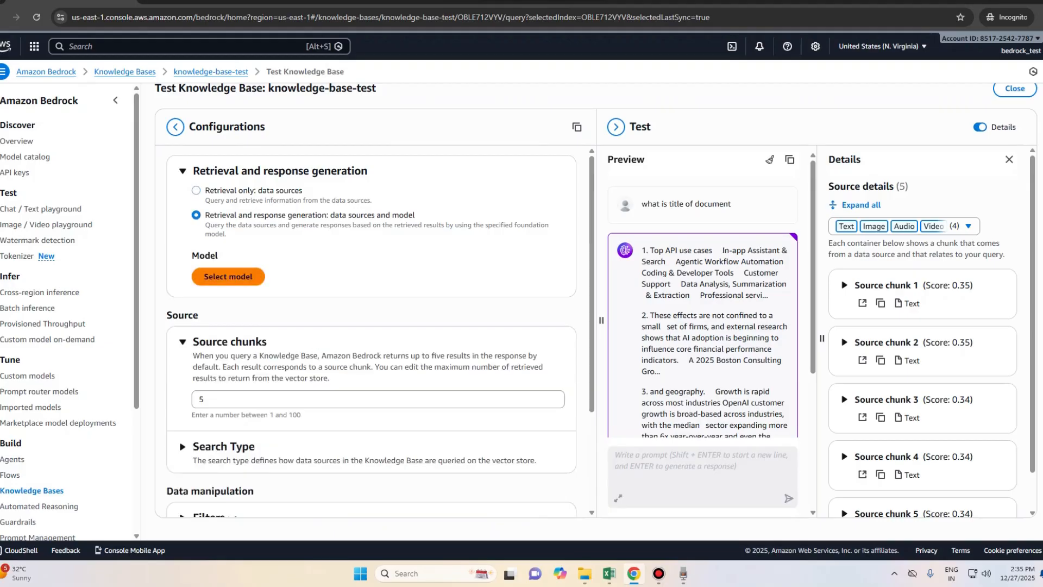
# Step: Choose Amazon Nova Micro 1.0 with on-demand inference as the answering model and close the Details panel
pyautogui.click(228, 276)
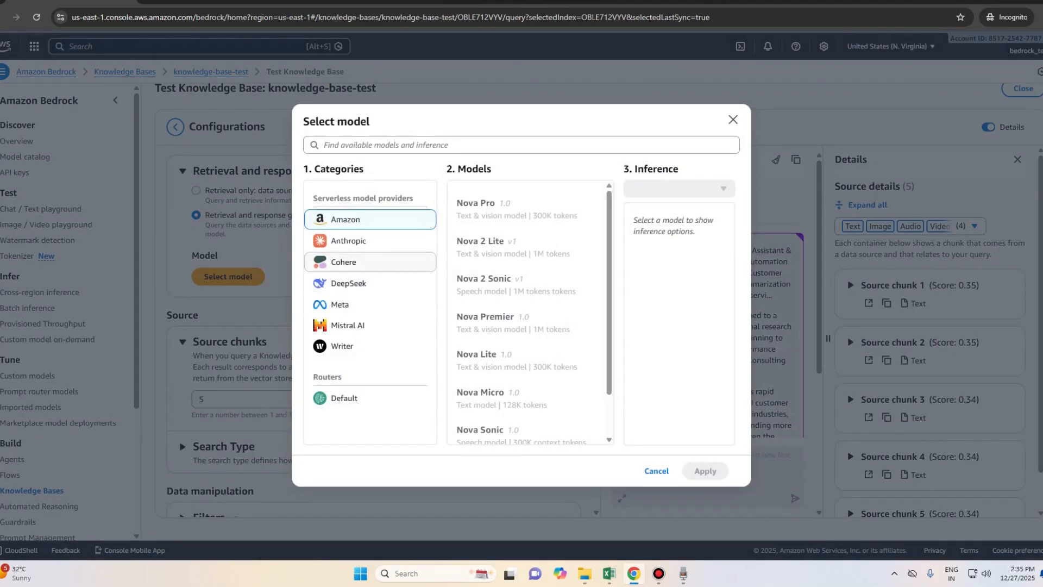
pyautogui.click(526, 398)
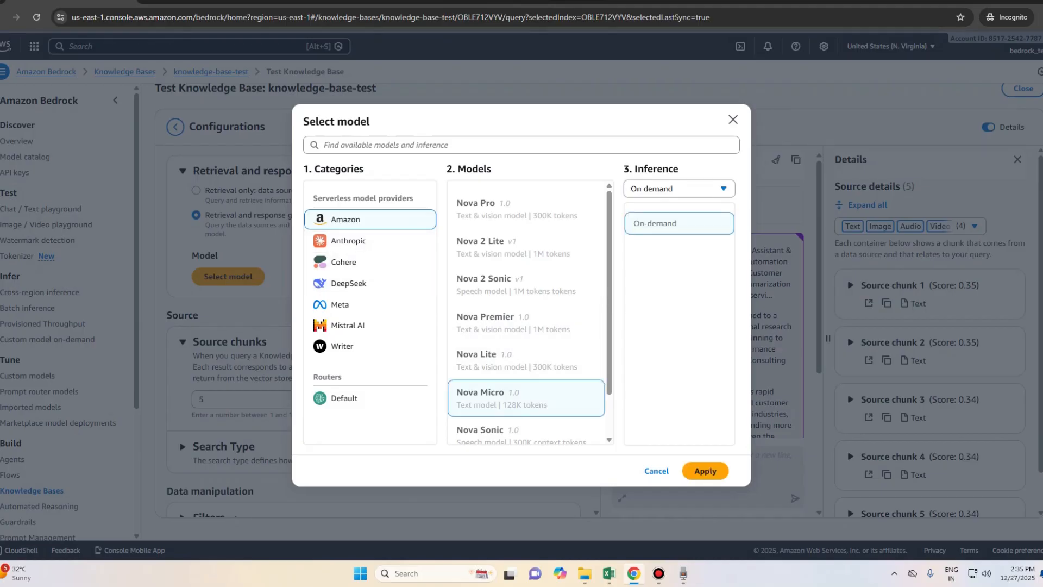
pyautogui.click(705, 470)
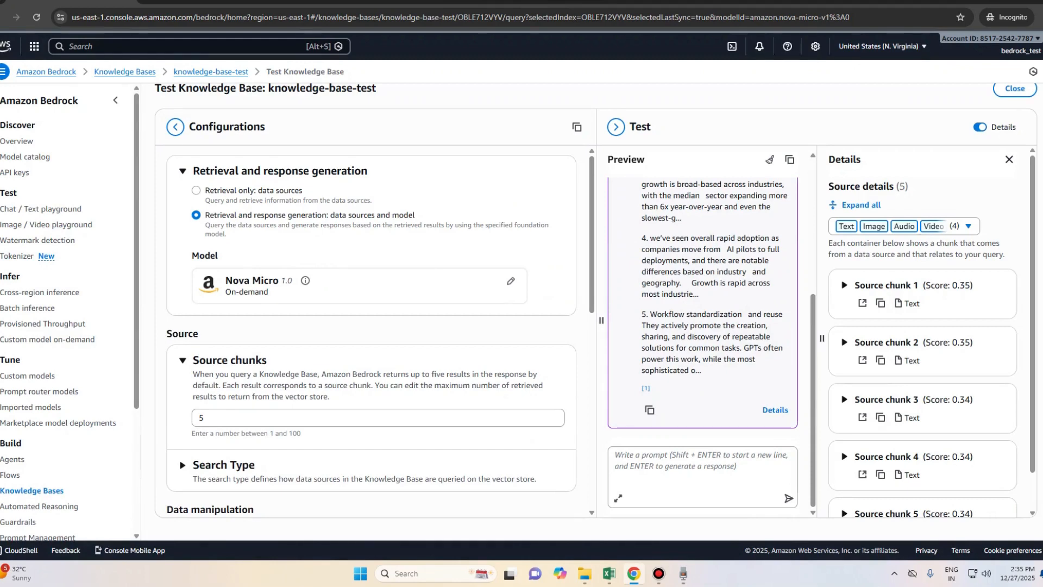
pyautogui.click(1010, 159)
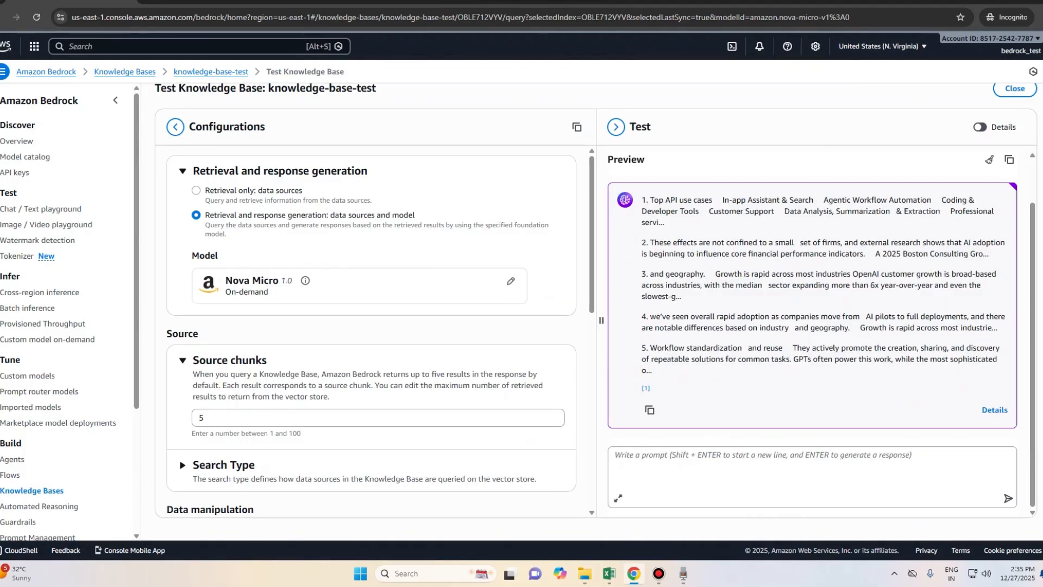
# Step: Reuse the earlier question 'what is title of document' as the prompt and send it to Nova Micro
pyautogui.scroll(1, 813, 310)
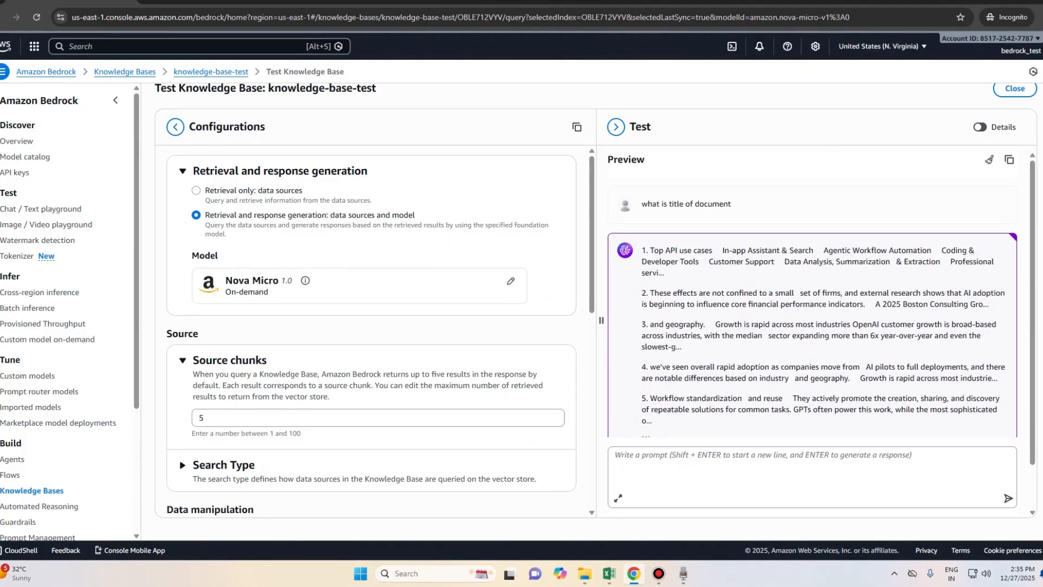
pyautogui.tripleClick(686, 205)
pyautogui.hotkey('ctrl', 'c')
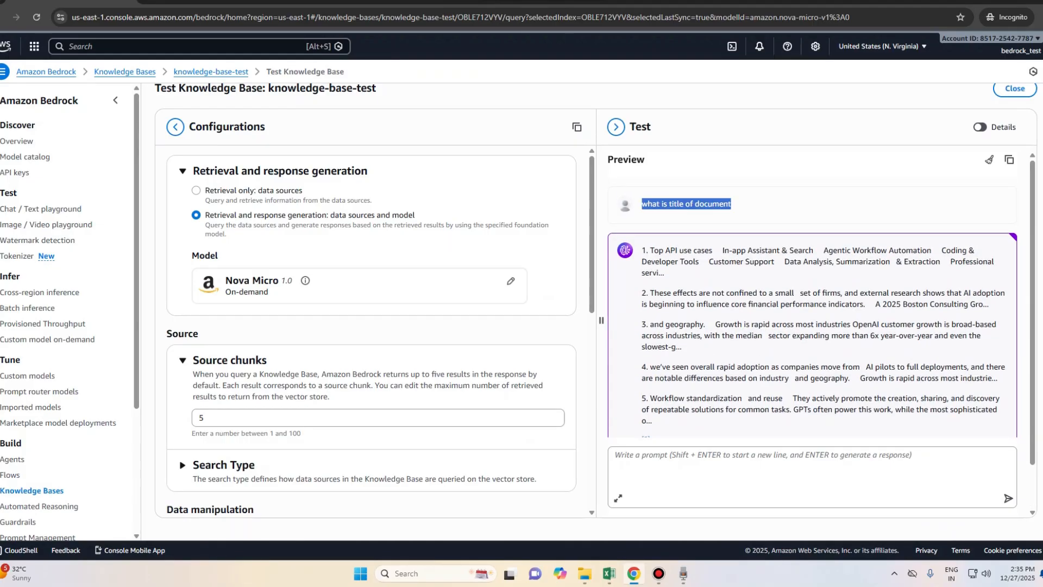
pyautogui.click(812, 476)
pyautogui.hotkey('ctrl', 'v')
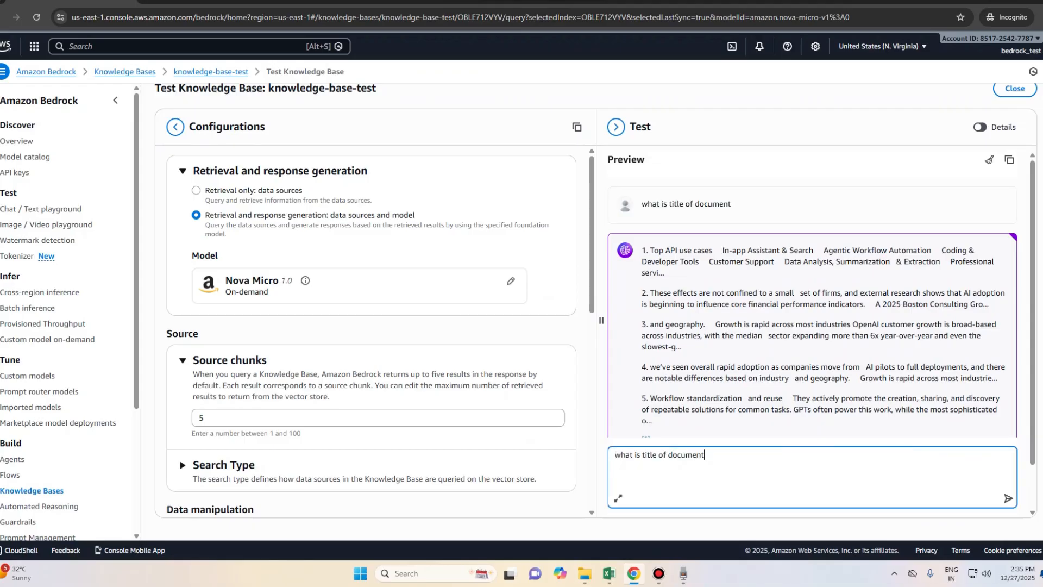
pyautogui.press('Return')
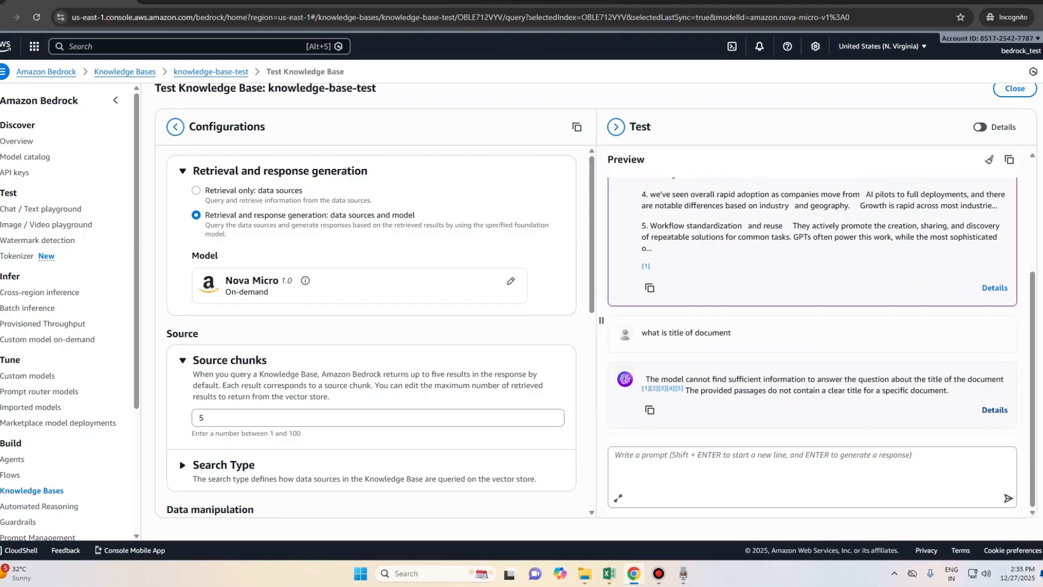
# Step: Check the answer's source details, reading Source chunks 1 and 2
pyautogui.click(995, 409)
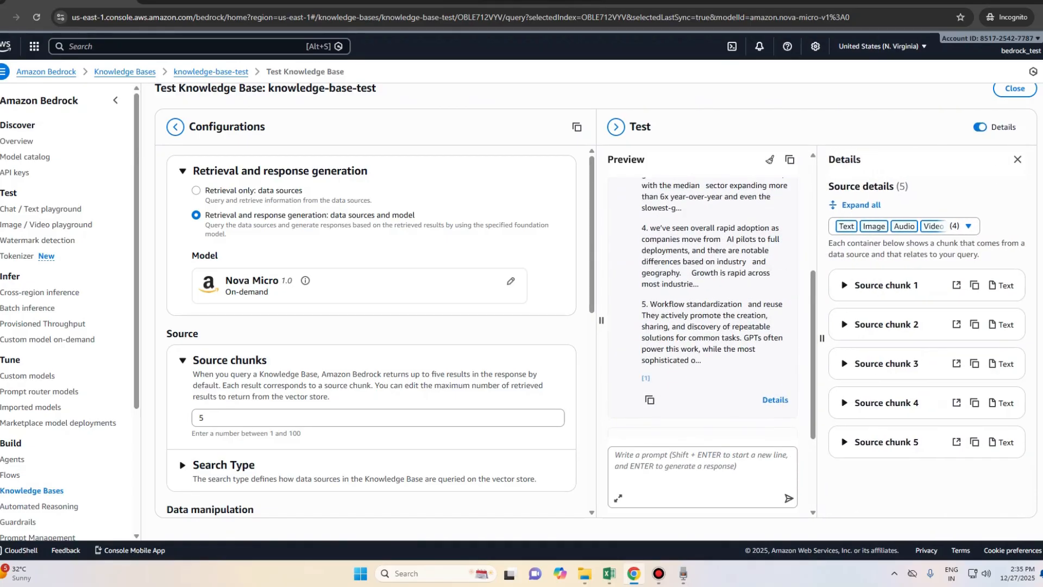
pyautogui.click(844, 285)
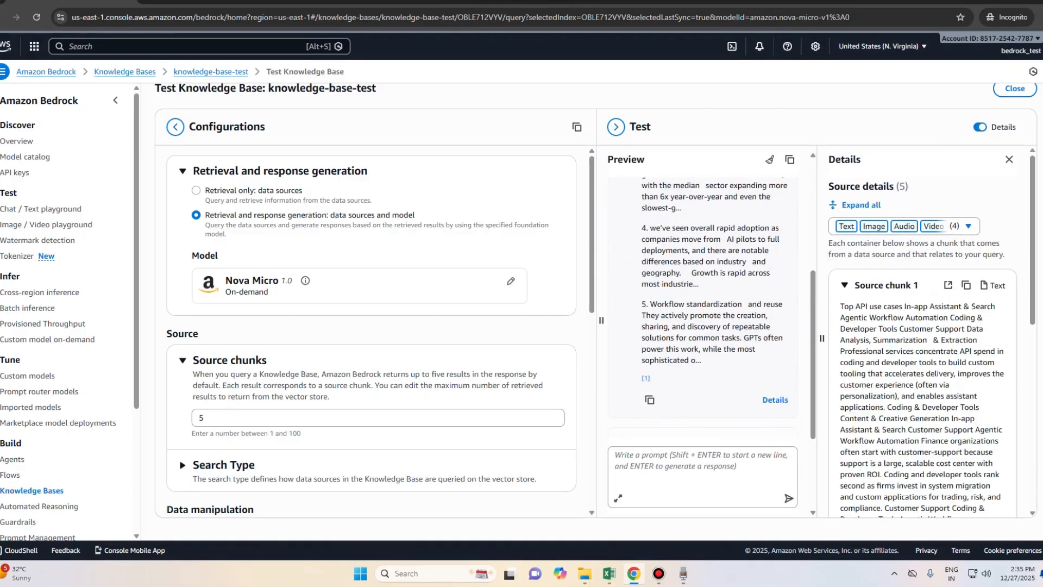
pyautogui.click(844, 285)
pyautogui.click(844, 324)
pyautogui.scroll(-3, 712, 337)
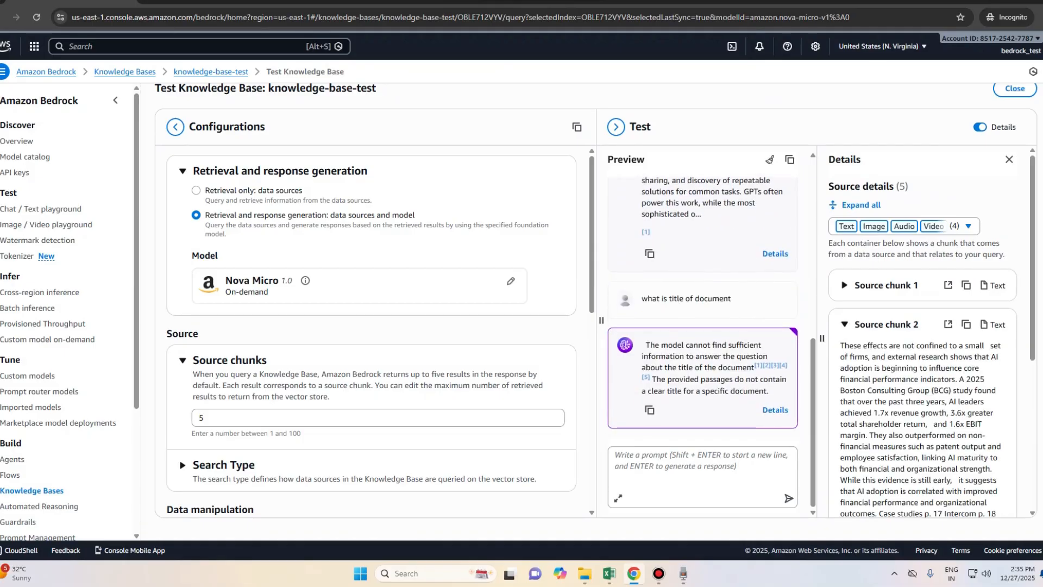
pyautogui.click(844, 325)
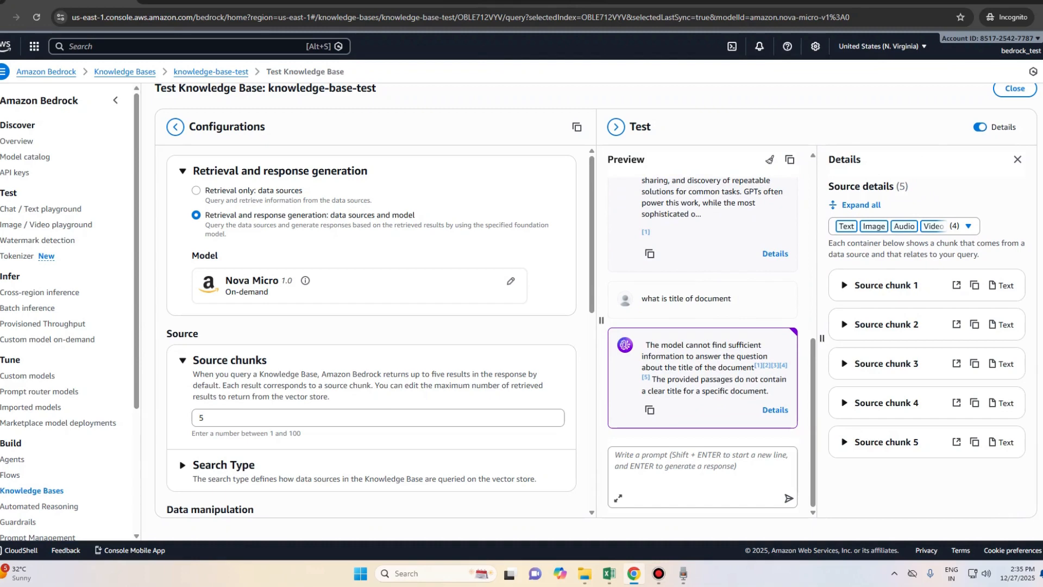